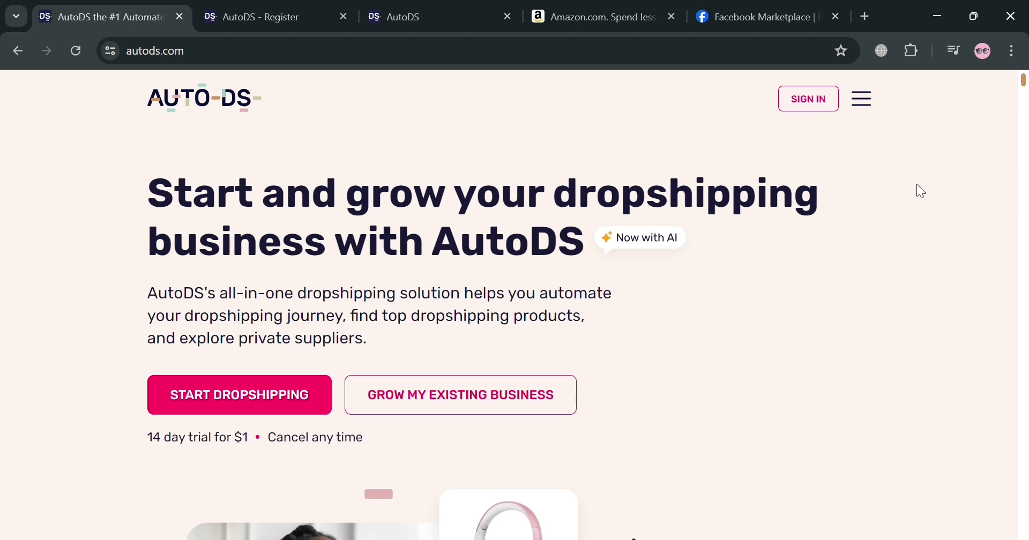
- Scroll through the AutoDS homepage, then jump back to the top
{"action": "scroll", "coordinate": [612, 379], "scroll_direction": "down", "scroll_amount": 3}
{"action": "scroll", "coordinate": [615, 382], "scroll_direction": "up", "scroll_amount": 3}
{"action": "scroll", "coordinate": [742, 397], "scroll_direction": "down", "scroll_amount": 5}
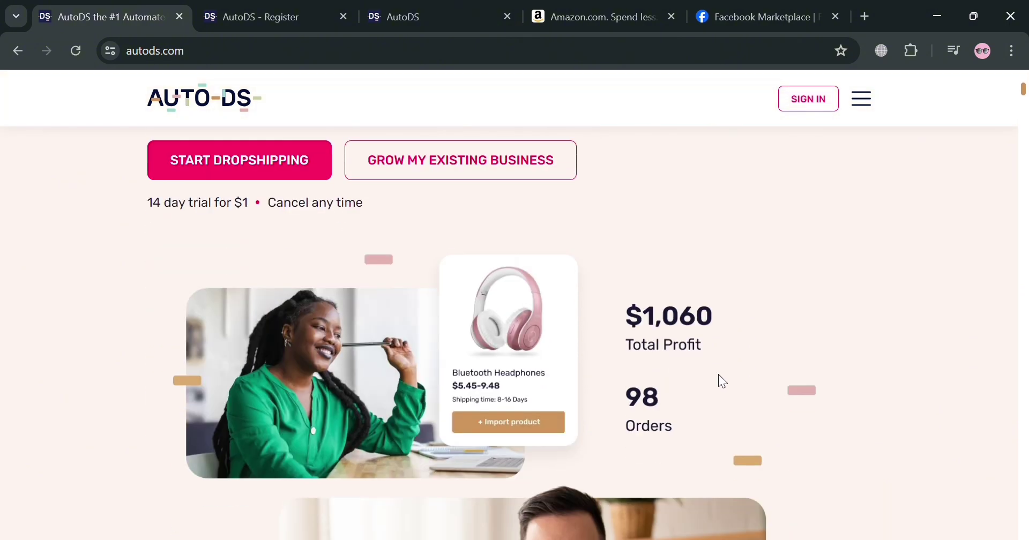
{"action": "scroll", "coordinate": [720, 377], "scroll_direction": "down", "scroll_amount": 10}
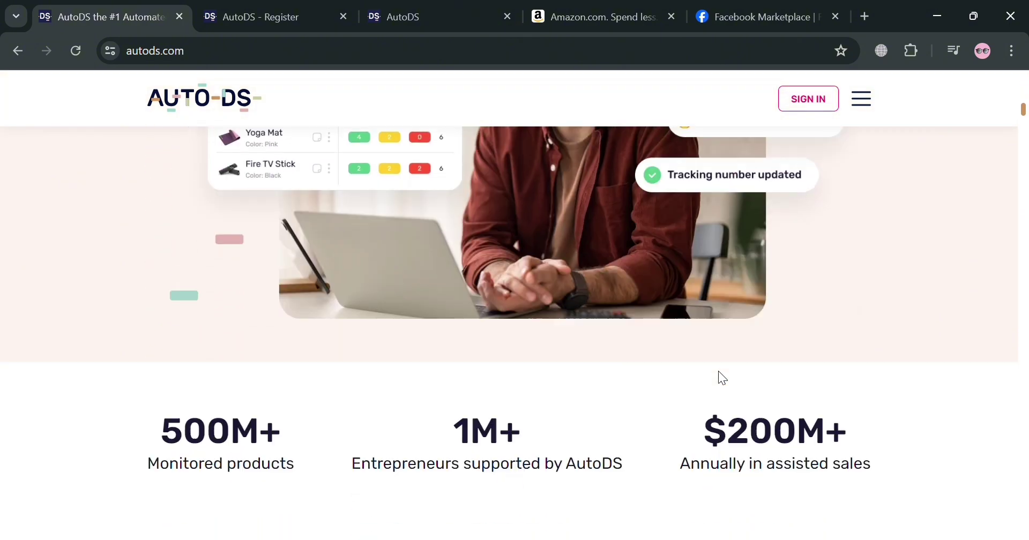
{"action": "scroll", "coordinate": [722, 378], "scroll_direction": "down", "scroll_amount": 3}
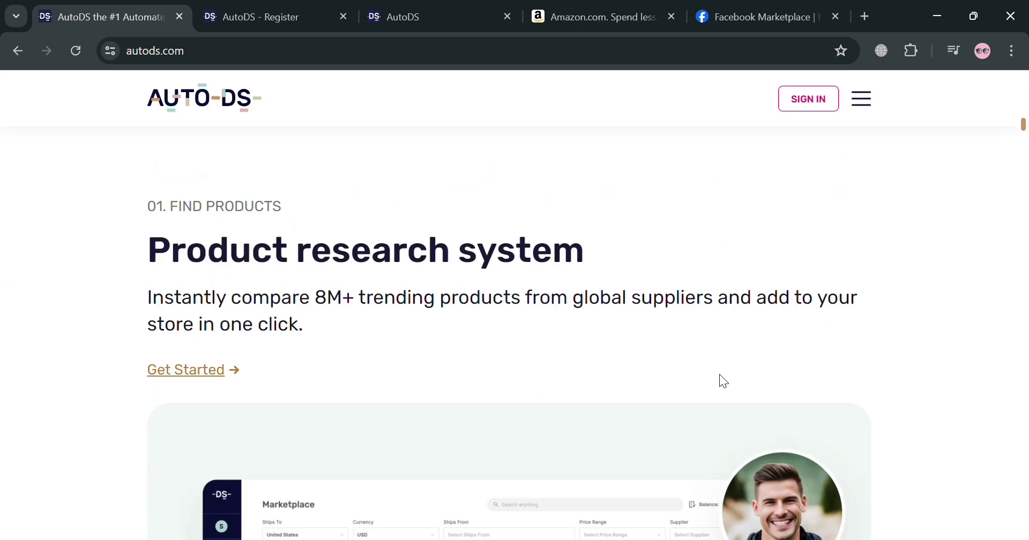
{"action": "scroll", "coordinate": [720, 373], "scroll_direction": "down", "scroll_amount": 14}
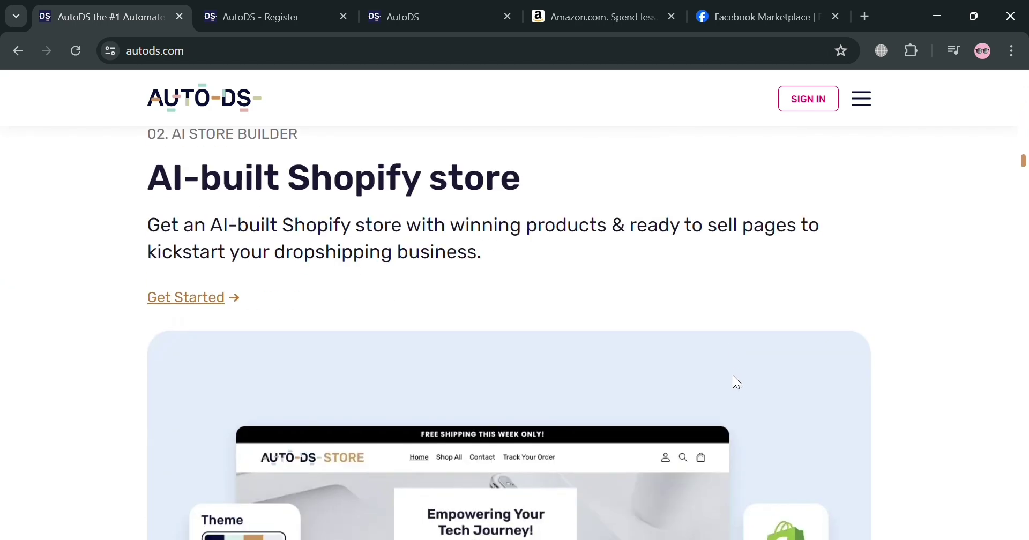
{"action": "scroll", "coordinate": [738, 383], "scroll_direction": "down", "scroll_amount": 15}
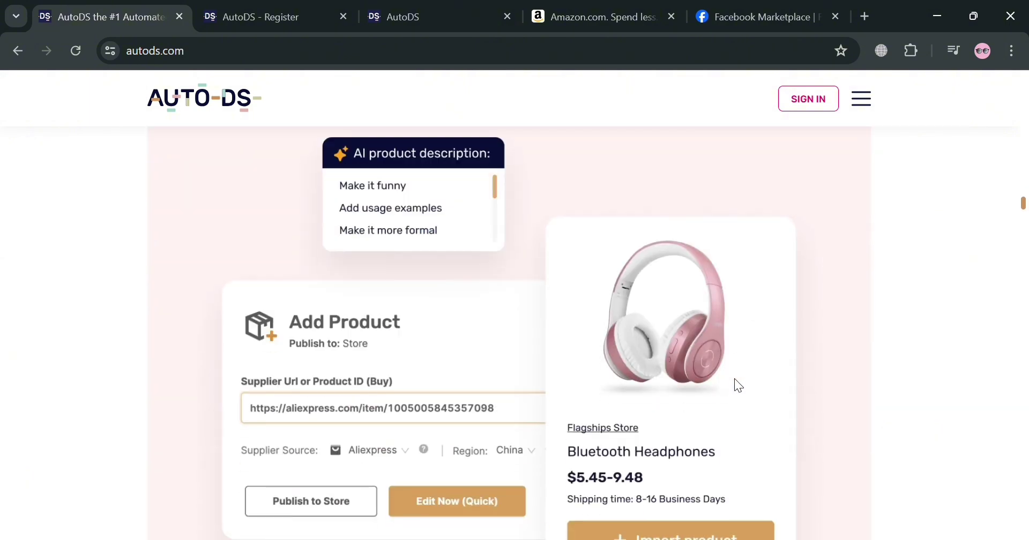
{"action": "scroll", "coordinate": [735, 379], "scroll_direction": "down", "scroll_amount": 10}
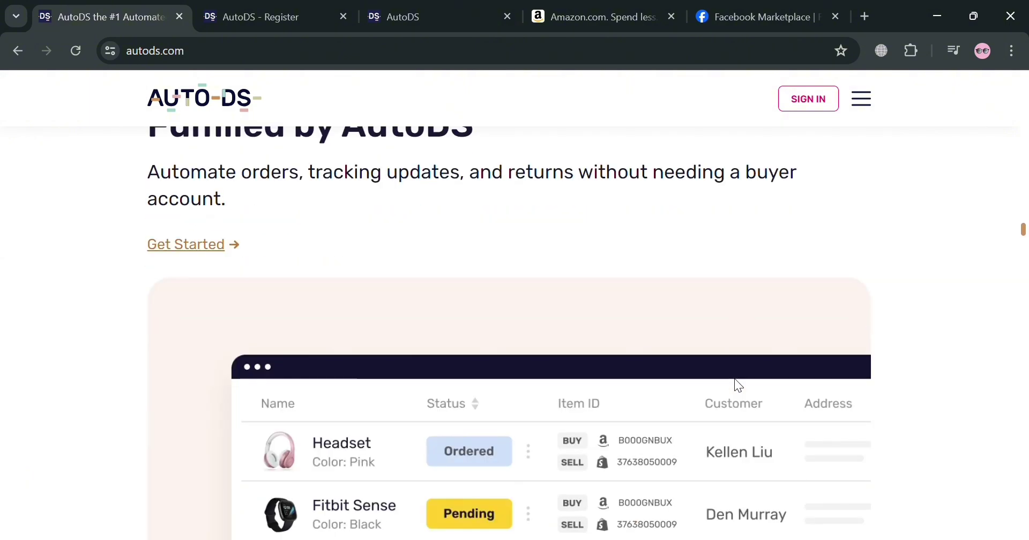
{"action": "scroll", "coordinate": [735, 379], "scroll_direction": "down", "scroll_amount": 12}
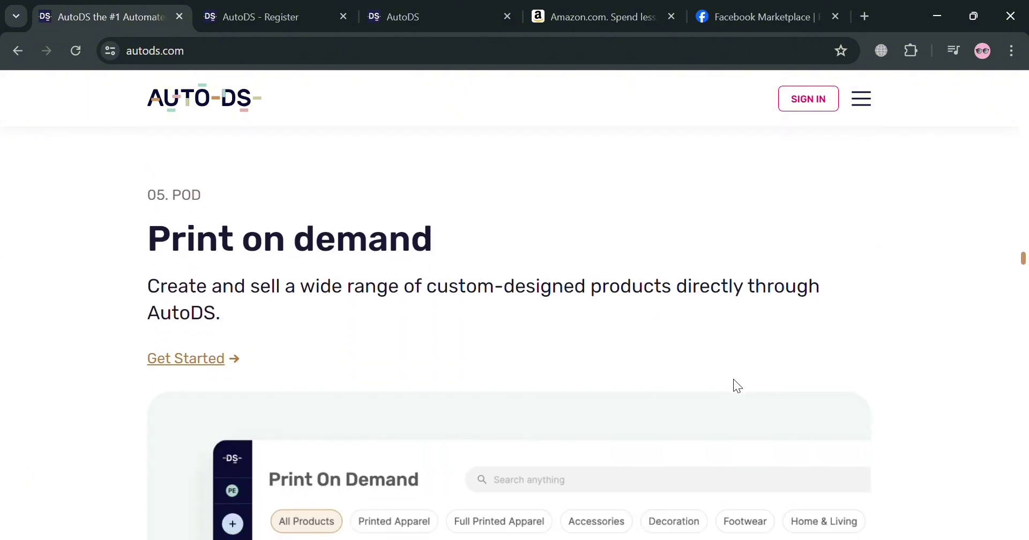
{"action": "scroll", "coordinate": [734, 381], "scroll_direction": "down", "scroll_amount": 1}
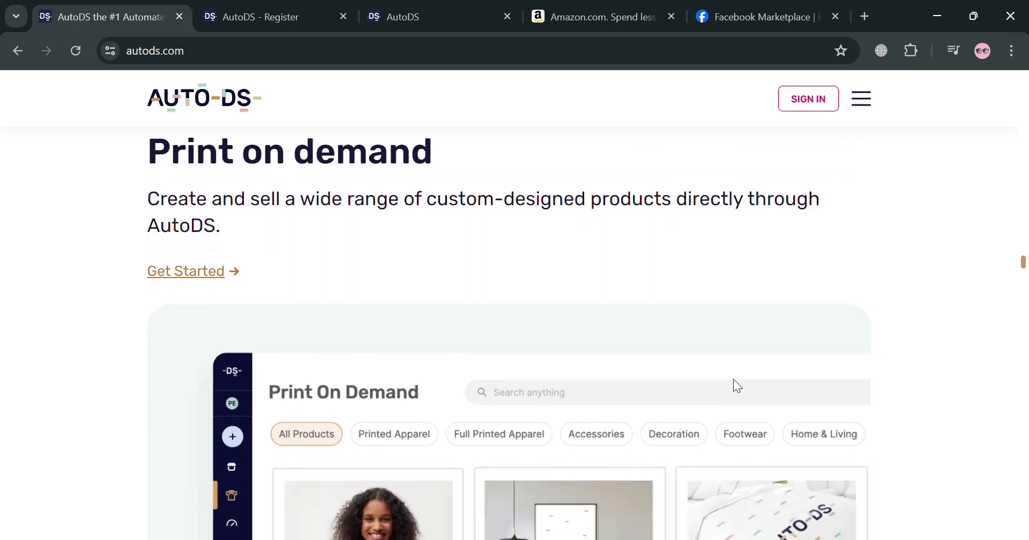
{"action": "scroll", "coordinate": [733, 378], "scroll_direction": "down", "scroll_amount": 3}
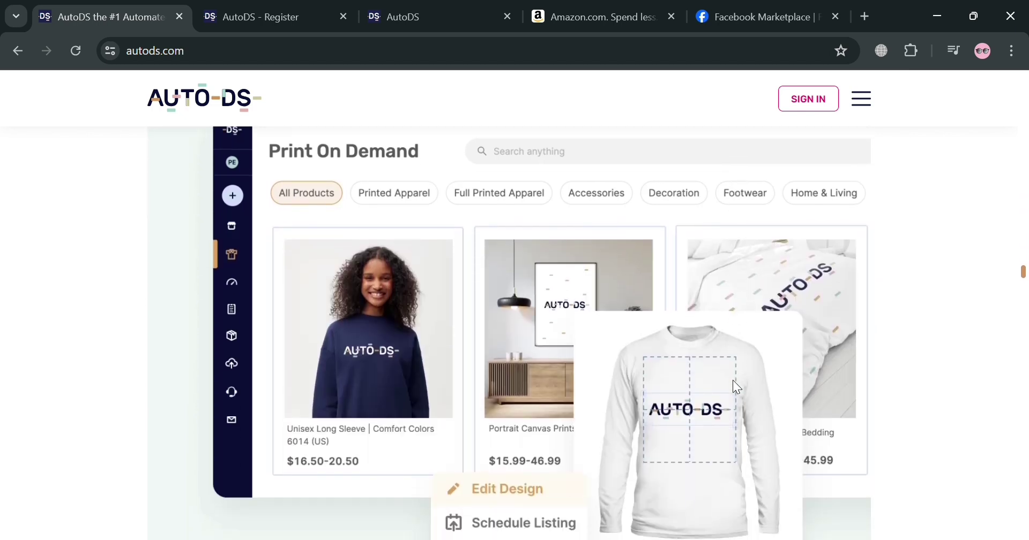
{"action": "scroll", "coordinate": [735, 387], "scroll_direction": "down", "scroll_amount": 6}
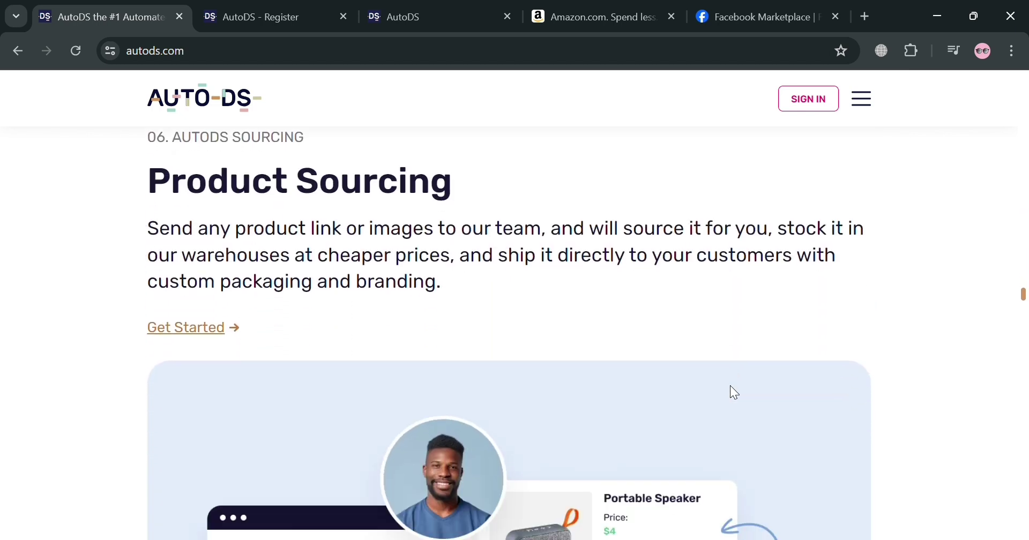
{"action": "scroll", "coordinate": [731, 386], "scroll_direction": "down", "scroll_amount": 10}
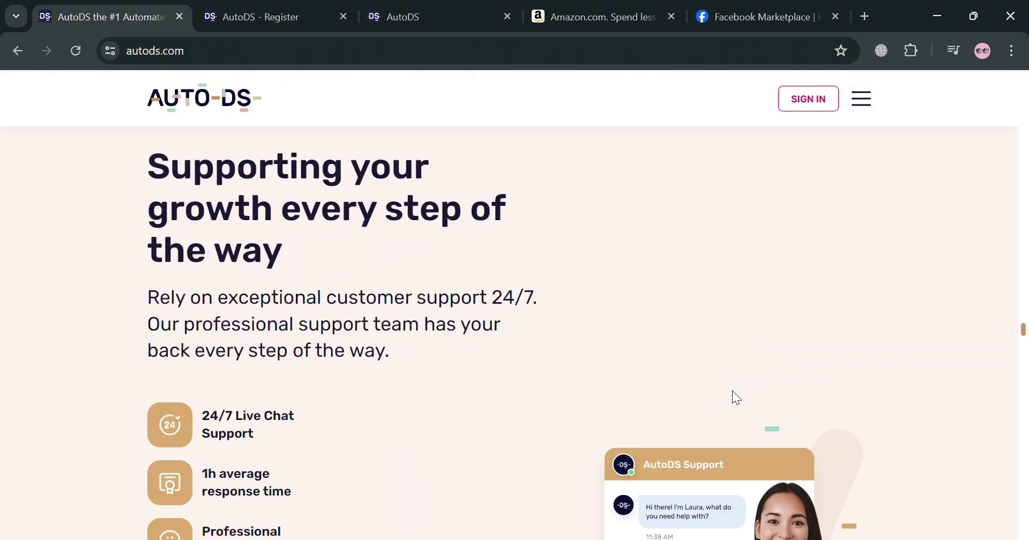
{"action": "scroll", "coordinate": [724, 389], "scroll_direction": "down", "scroll_amount": 10}
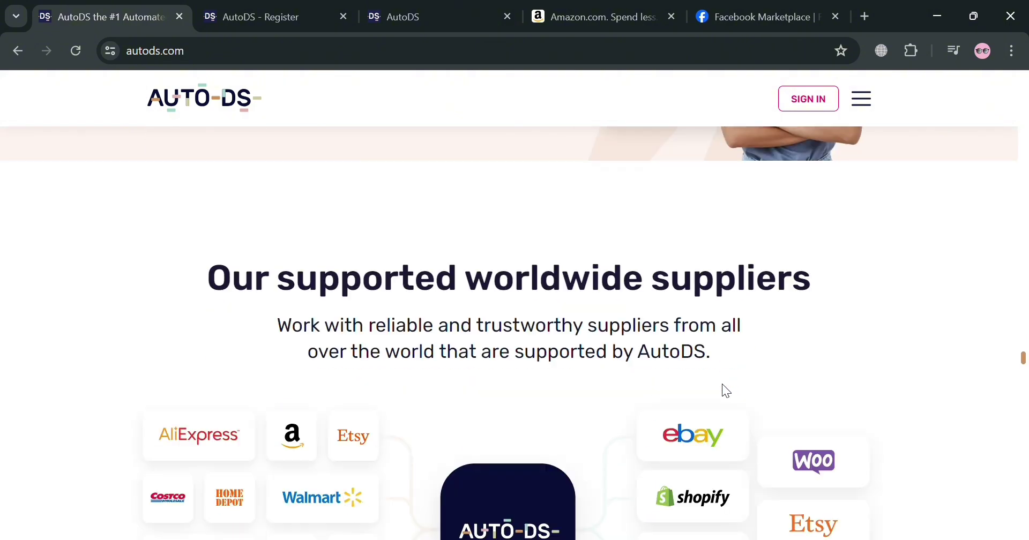
{"action": "scroll", "coordinate": [722, 384], "scroll_direction": "down", "scroll_amount": 3}
{"action": "scroll", "coordinate": [722, 385], "scroll_direction": "up", "scroll_amount": 3}
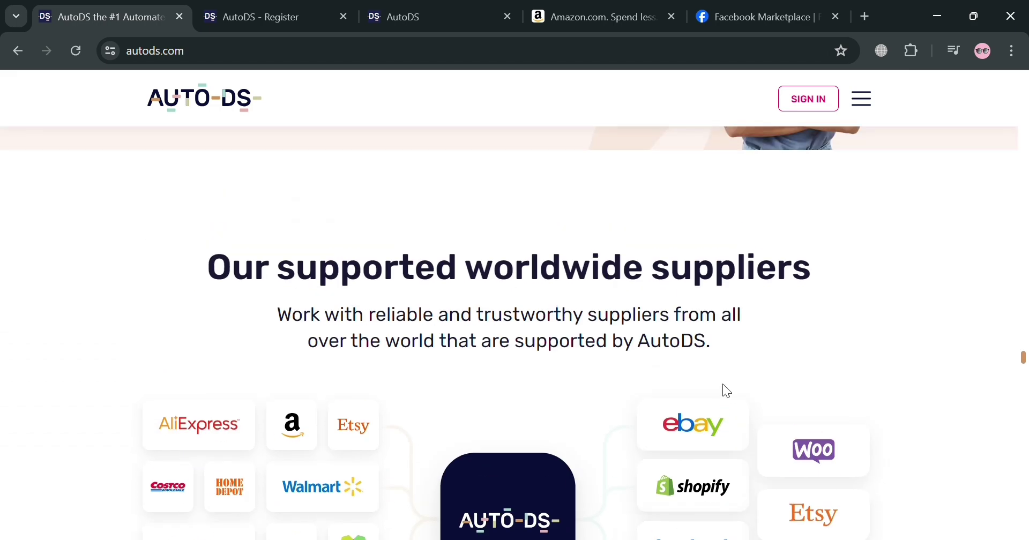
{"action": "scroll", "coordinate": [727, 392], "scroll_direction": "down", "scroll_amount": 10}
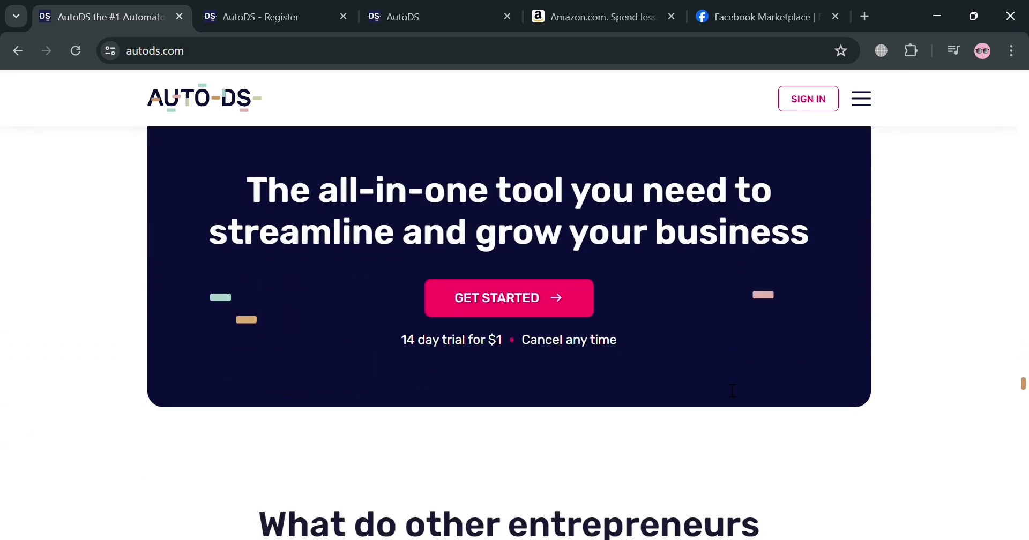
{"action": "scroll", "coordinate": [725, 384], "scroll_direction": "down", "scroll_amount": 5}
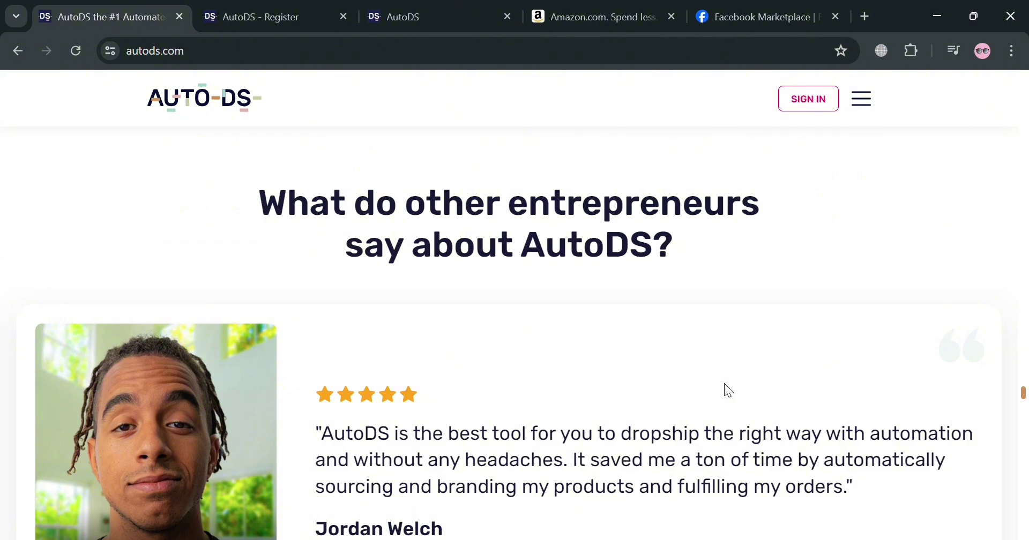
{"action": "scroll", "coordinate": [725, 383], "scroll_direction": "down", "scroll_amount": 10}
{"action": "scroll", "coordinate": [723, 383], "scroll_direction": "down", "scroll_amount": 12}
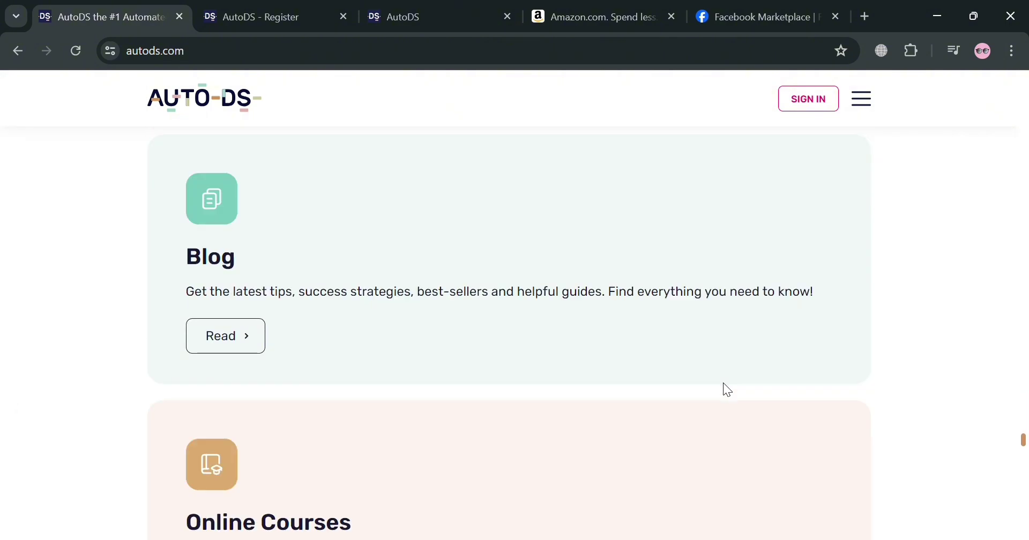
{"action": "key", "text": "Home"}
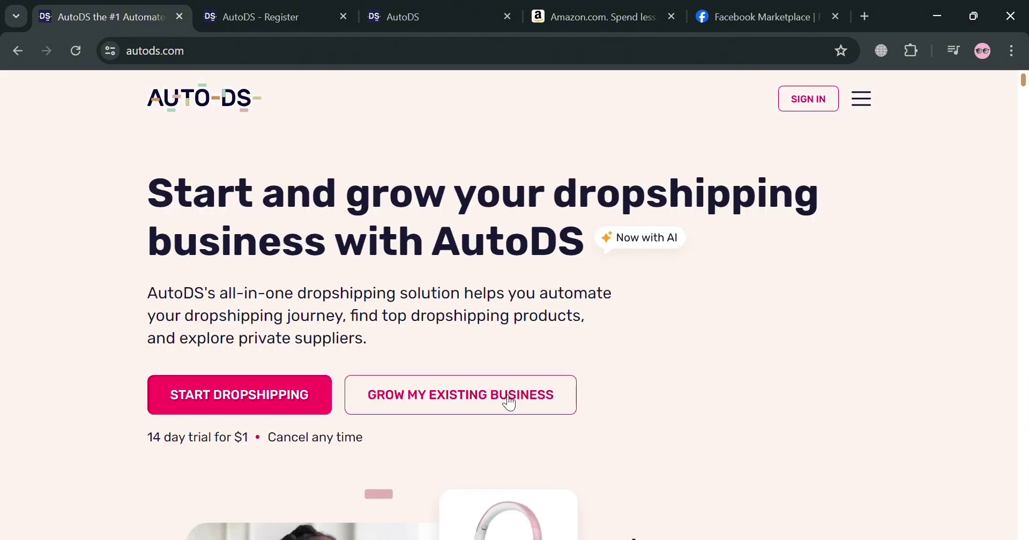
- Open the AutoDS registration form and continue to the selling channel setup page
{"action": "left_click", "coordinate": [301, 8]}
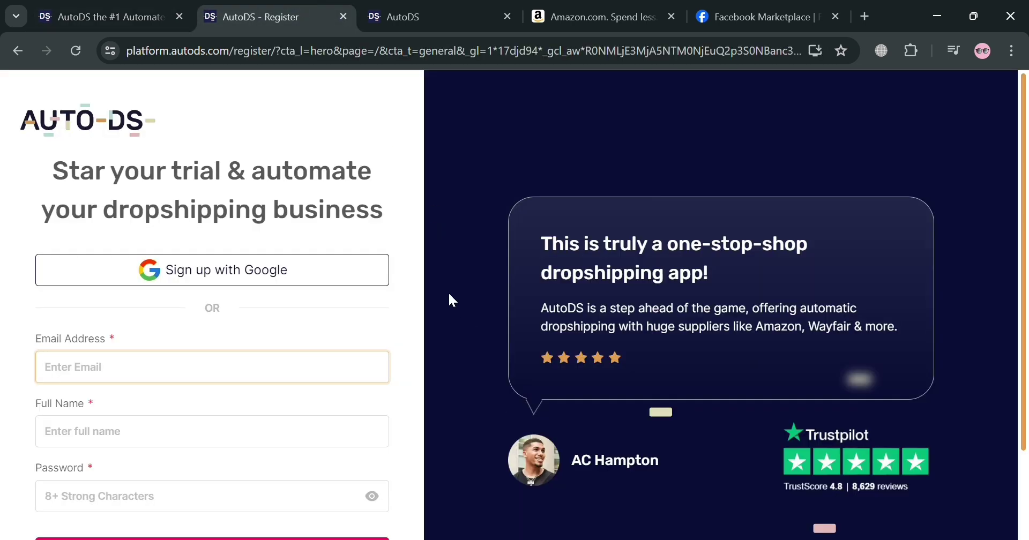
{"action": "scroll", "coordinate": [452, 301], "scroll_direction": "down", "scroll_amount": 2}
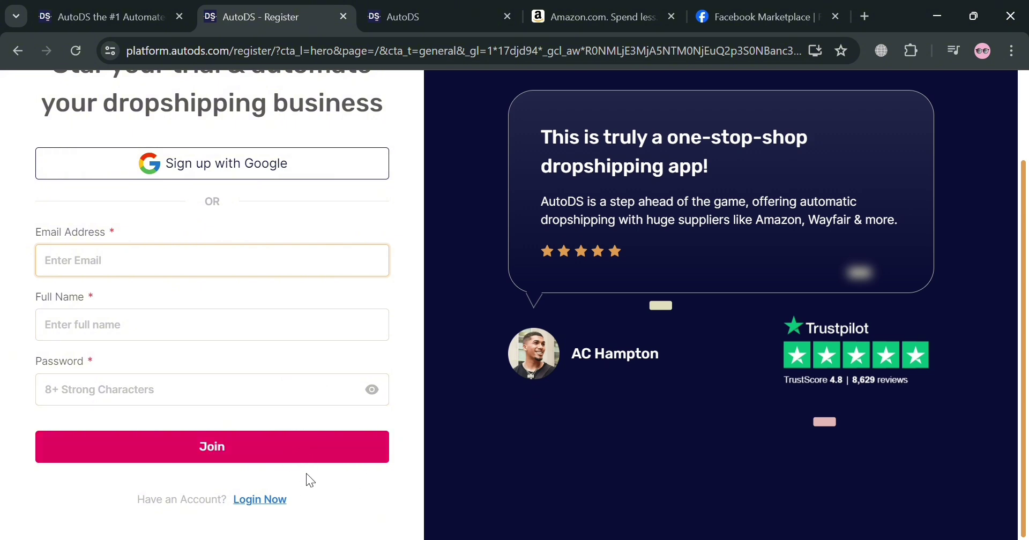
{"action": "scroll", "coordinate": [360, 414], "scroll_direction": "up", "scroll_amount": 2}
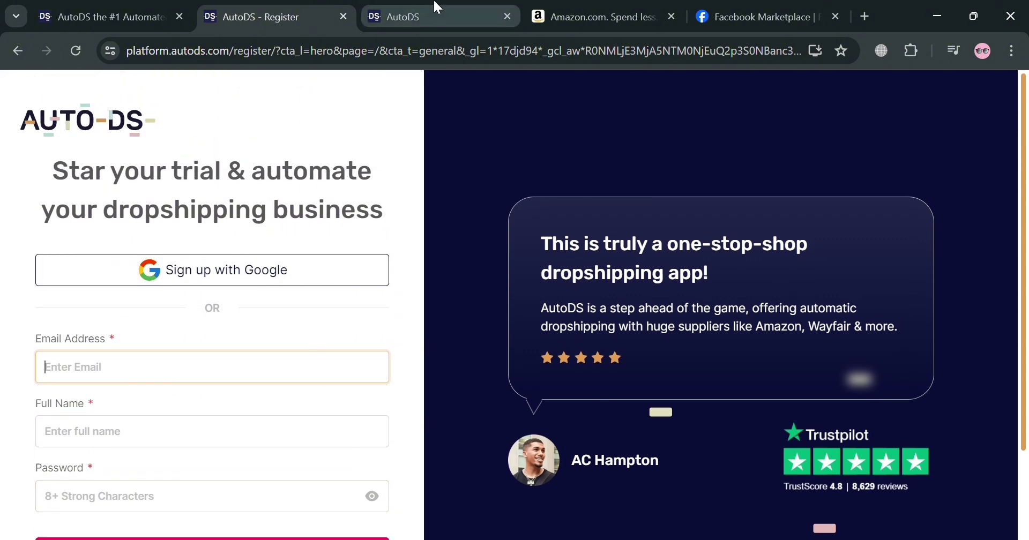
{"action": "left_click", "coordinate": [438, 16]}
- Select Facebook under 'Select your selling channel' to reveal the plan packages
{"action": "scroll", "coordinate": [217, 348], "scroll_direction": "down", "scroll_amount": 3}
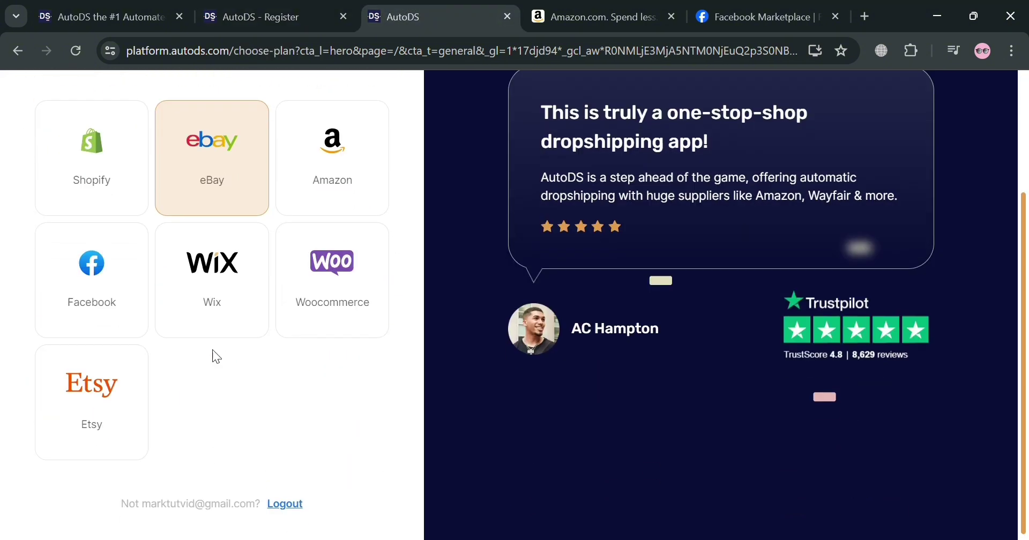
{"action": "scroll", "coordinate": [269, 475], "scroll_direction": "up", "scroll_amount": 2}
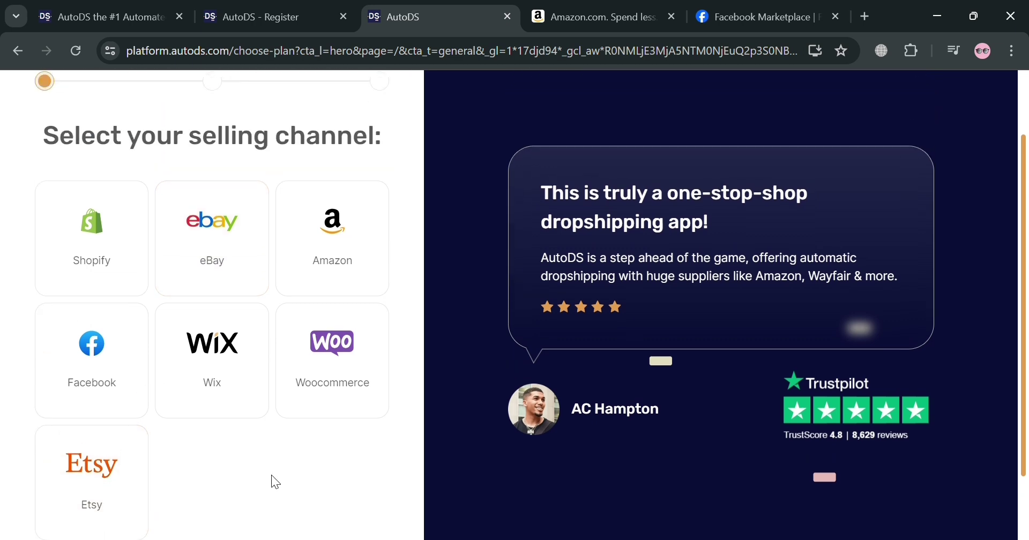
{"action": "left_click", "coordinate": [112, 384]}
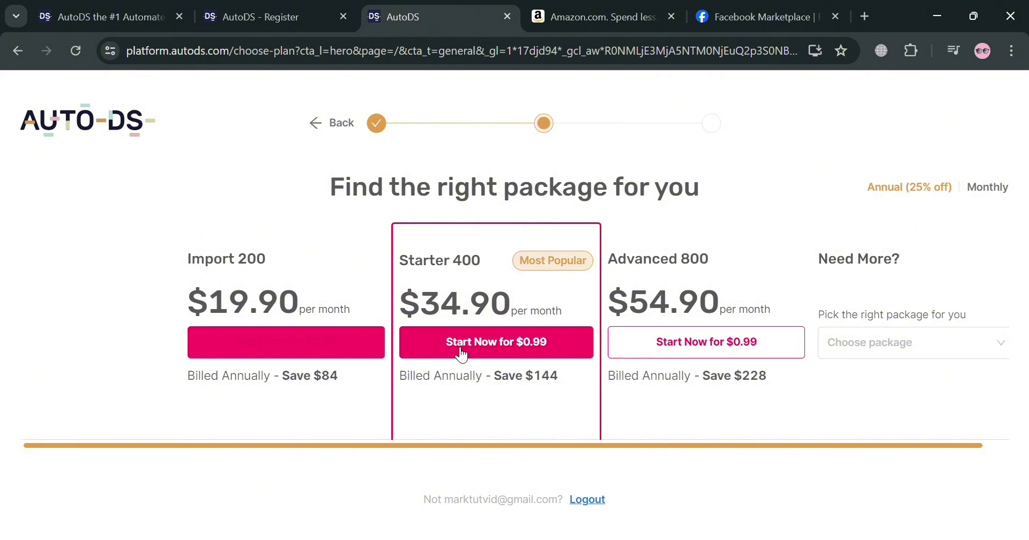
- Pick the Starter 400 plan trial and begin entering the payment card number
{"action": "left_click", "coordinate": [541, 345]}
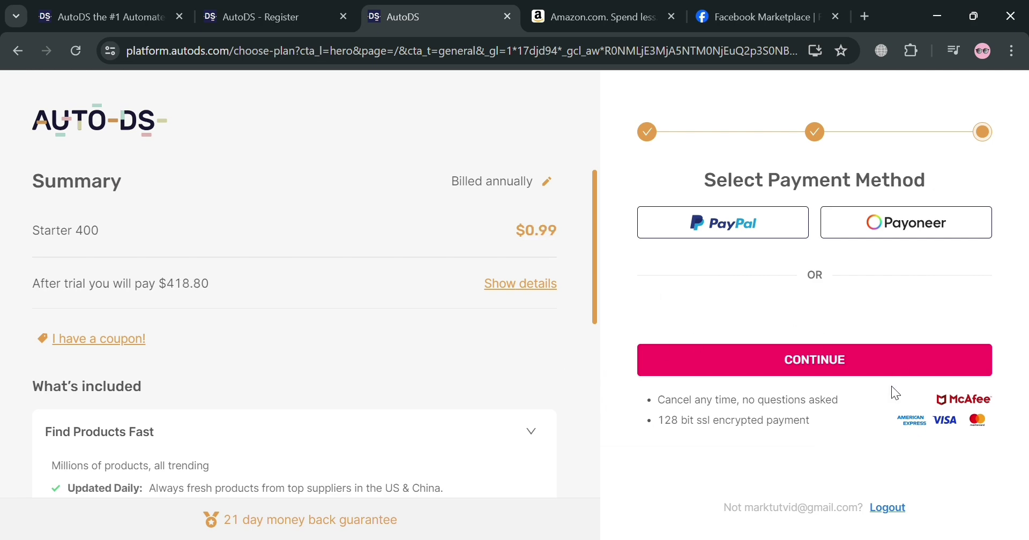
{"action": "scroll", "coordinate": [359, 347], "scroll_direction": "down", "scroll_amount": 7}
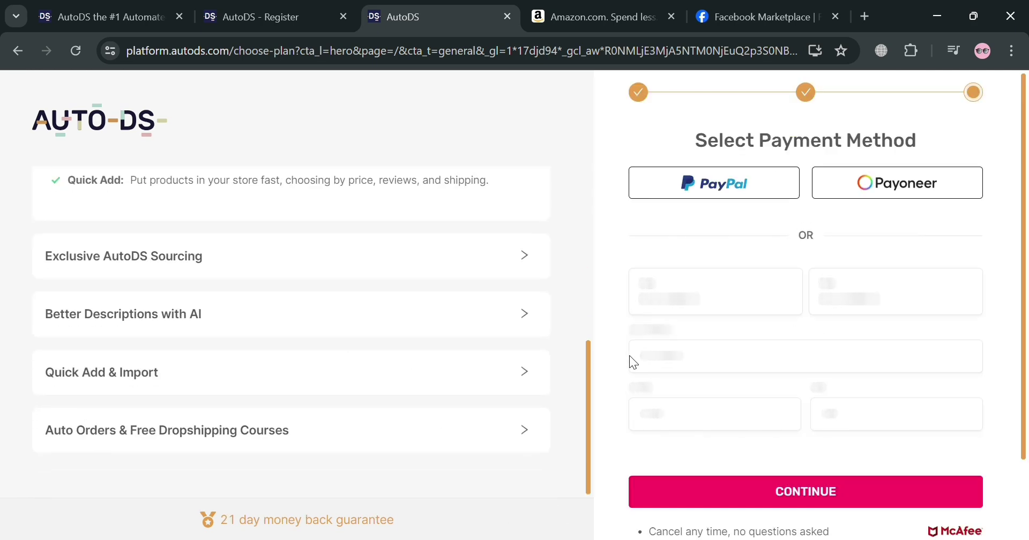
{"action": "scroll", "coordinate": [397, 387], "scroll_direction": "up", "scroll_amount": 5}
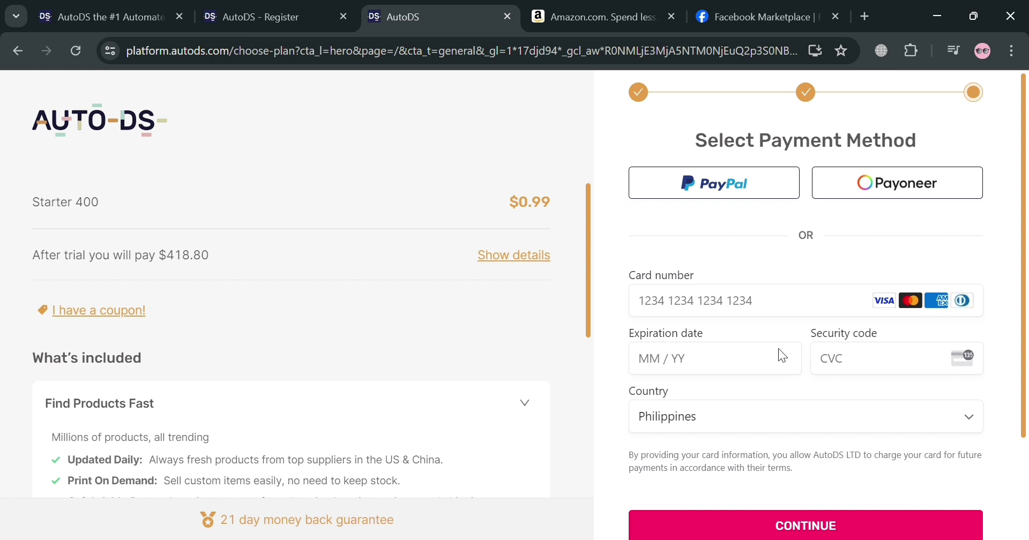
{"action": "left_click", "coordinate": [784, 314]}
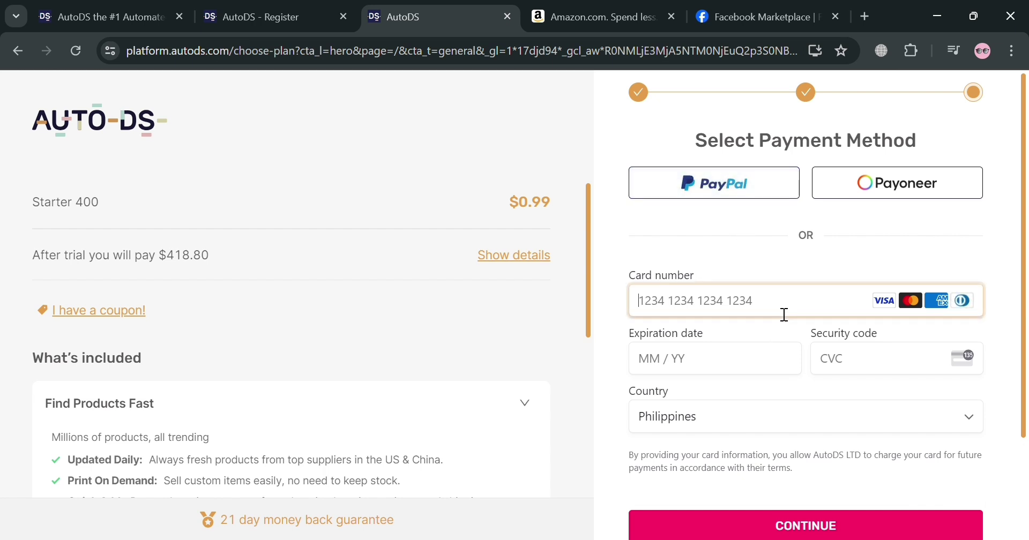
{"action": "type", "text": "41"}
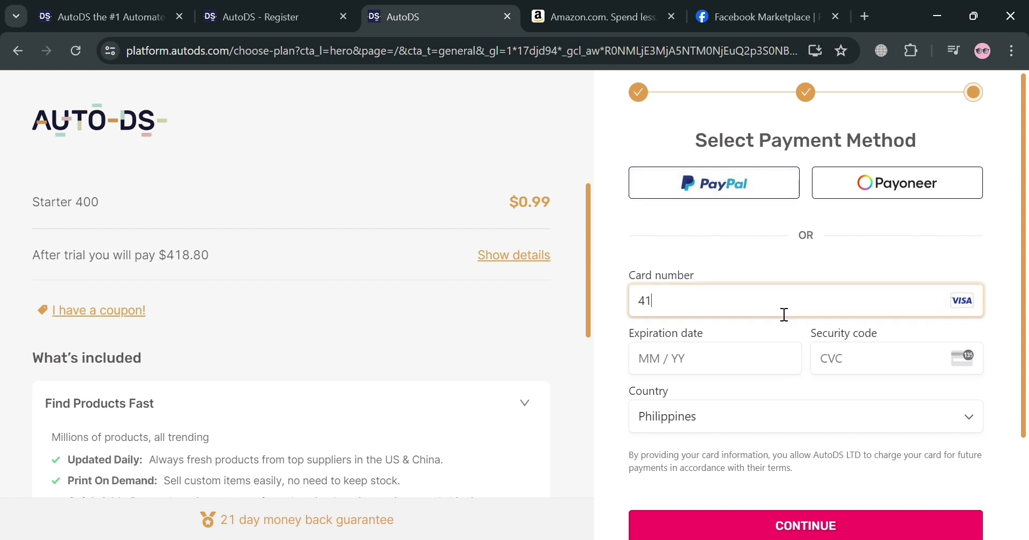
{"action": "type", "text": "6"}
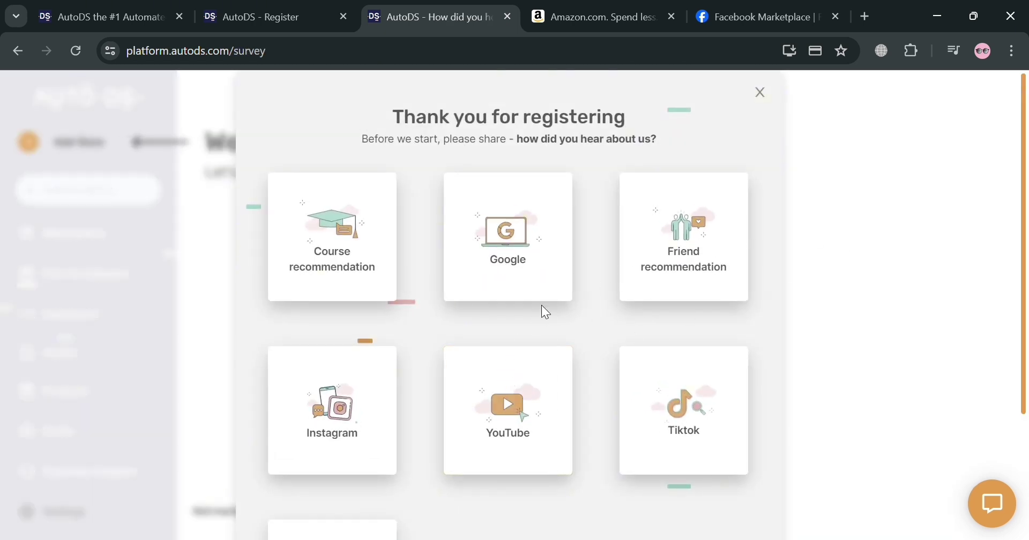
- Answer 'Google' in the how-did-you-hear survey and close the survey
{"action": "scroll", "coordinate": [603, 300], "scroll_direction": "down", "scroll_amount": 3}
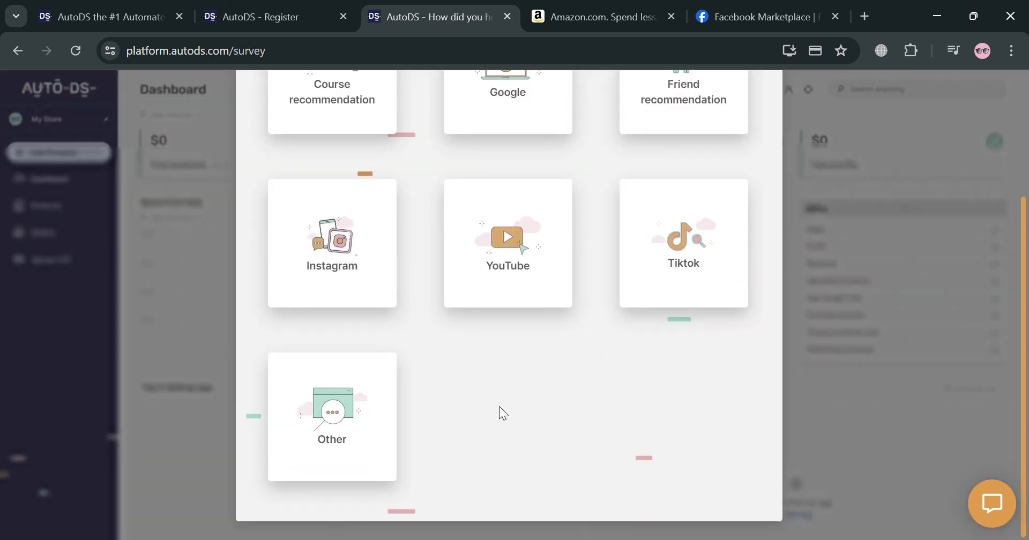
{"action": "scroll", "coordinate": [500, 407], "scroll_direction": "up", "scroll_amount": 3}
{"action": "left_click", "coordinate": [536, 251]}
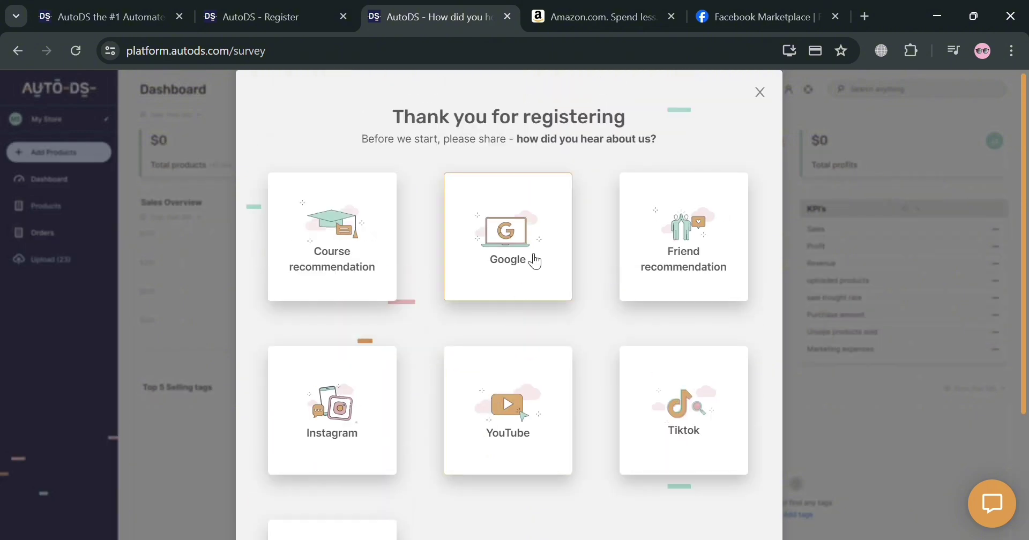
{"action": "left_click", "coordinate": [761, 93]}
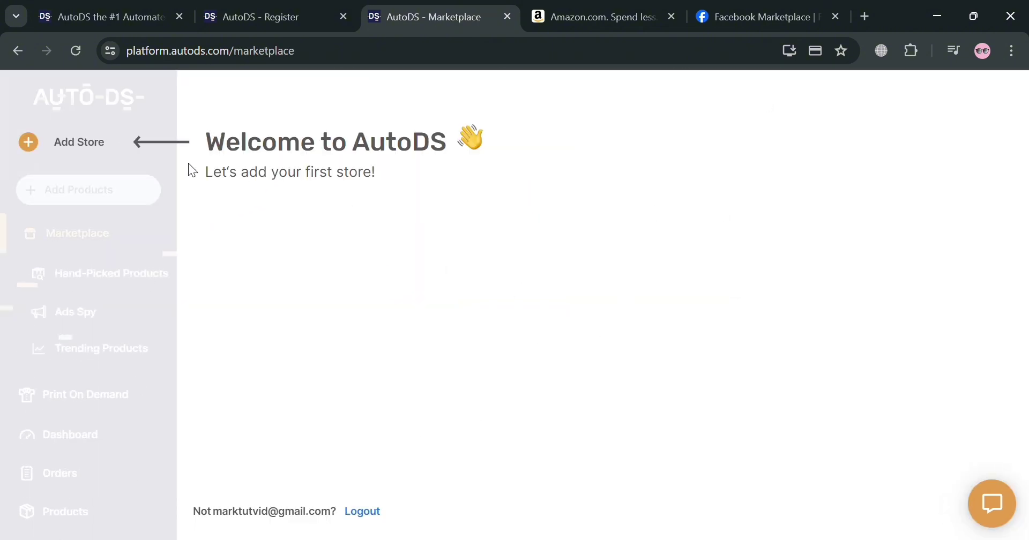
- Add a first store with Facebook Marketplace as the channel and continue to naming it
{"action": "left_click", "coordinate": [89, 145]}
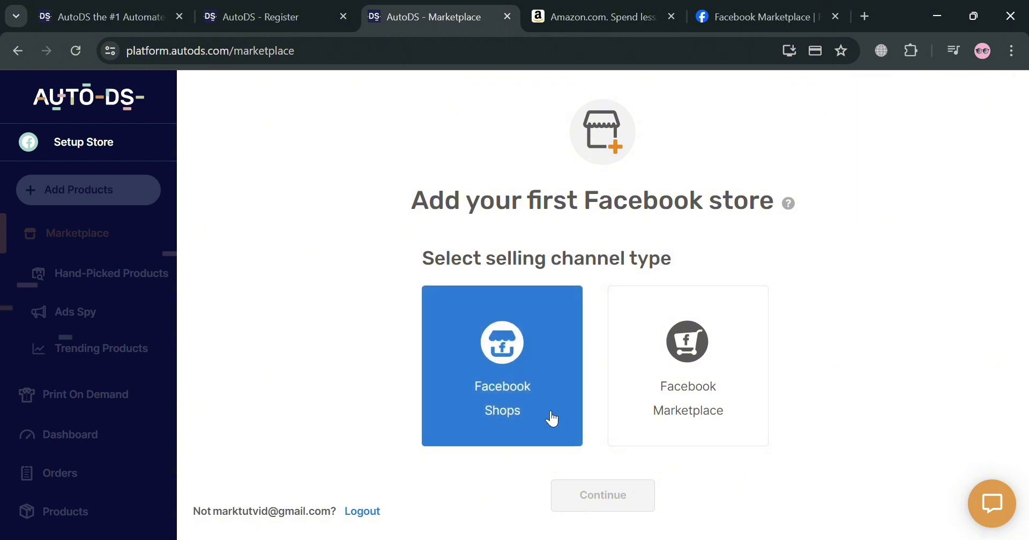
{"action": "left_click", "coordinate": [682, 390]}
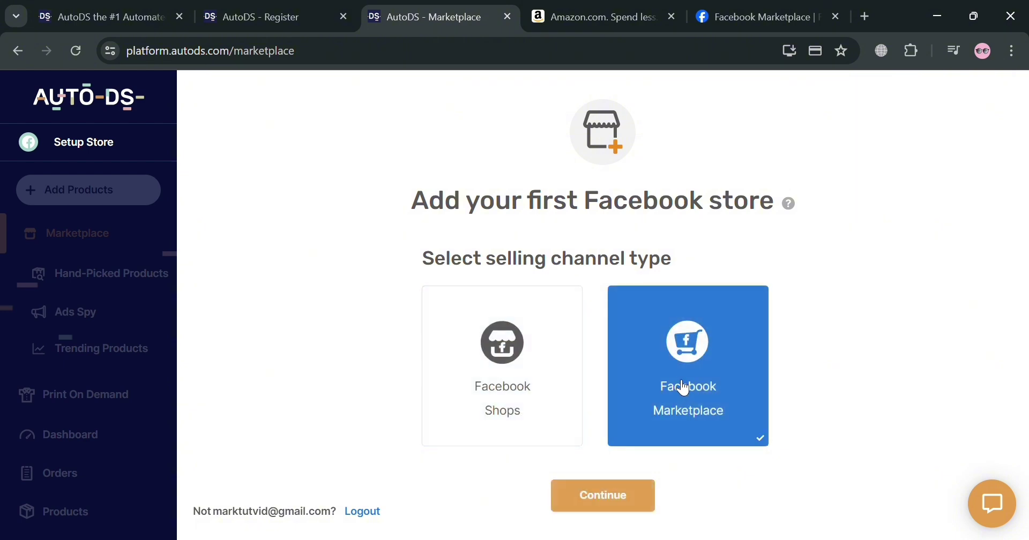
{"action": "left_click", "coordinate": [620, 495]}
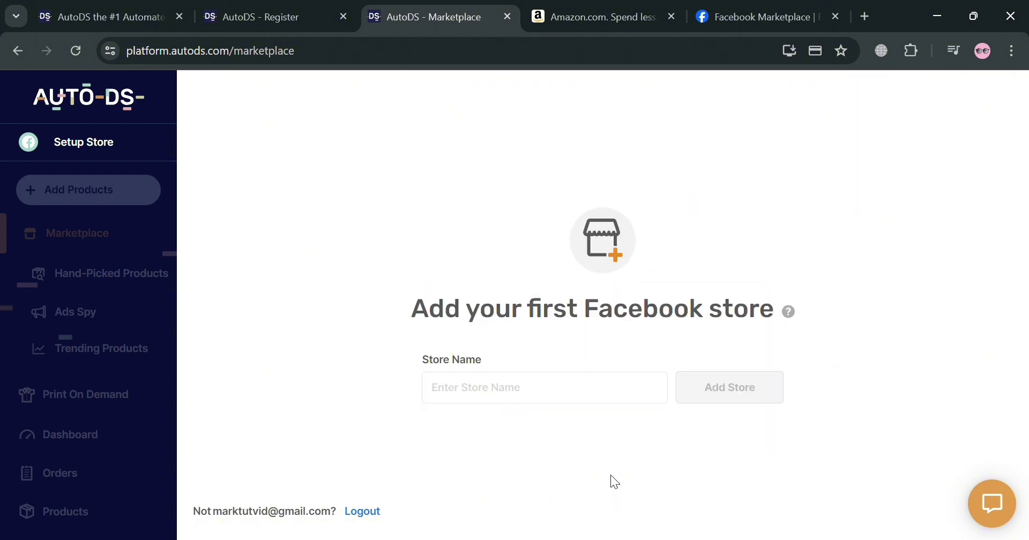
- Enter the store's name, submit the new store, and dismiss the confirmation notice
{"action": "left_click", "coordinate": [613, 394]}
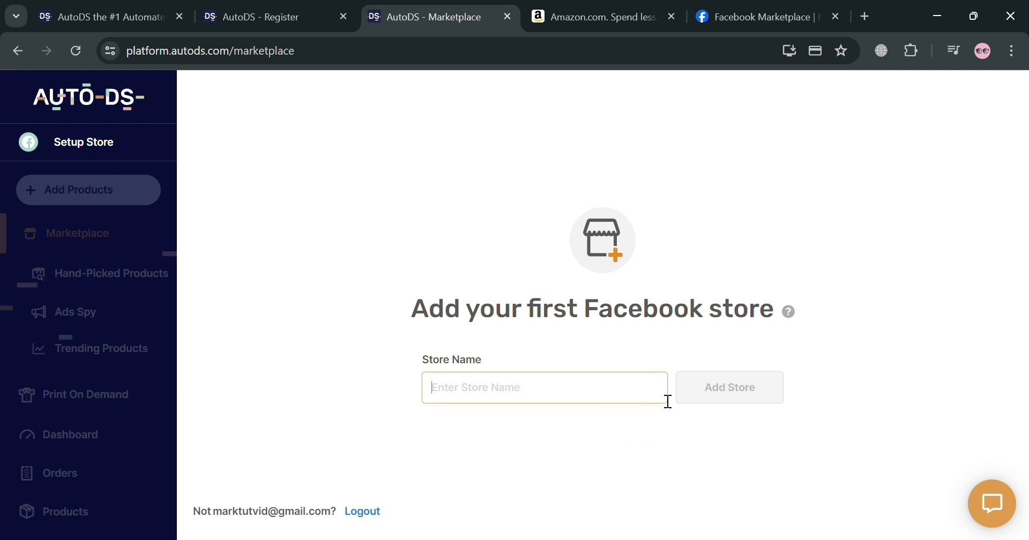
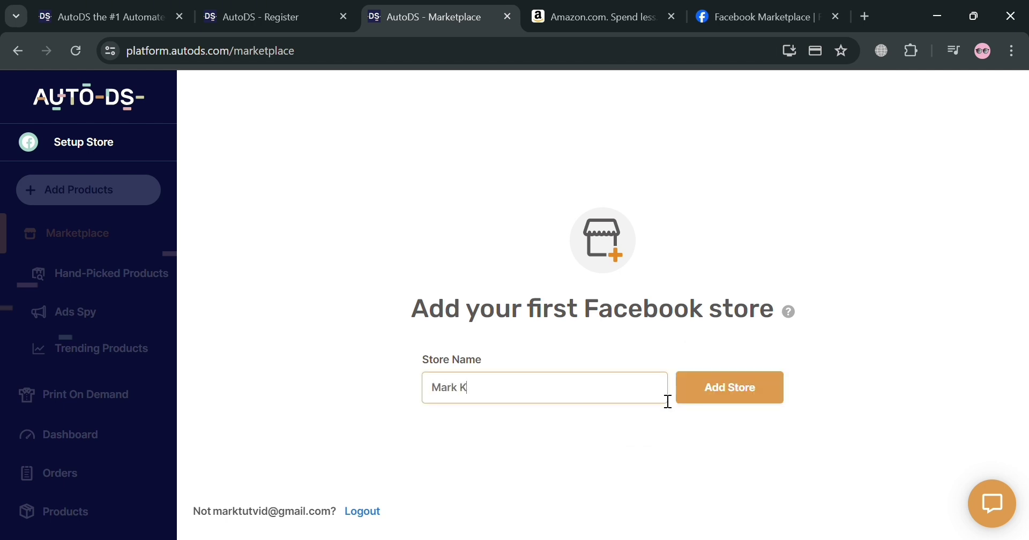
{"action": "key", "text": "Return"}
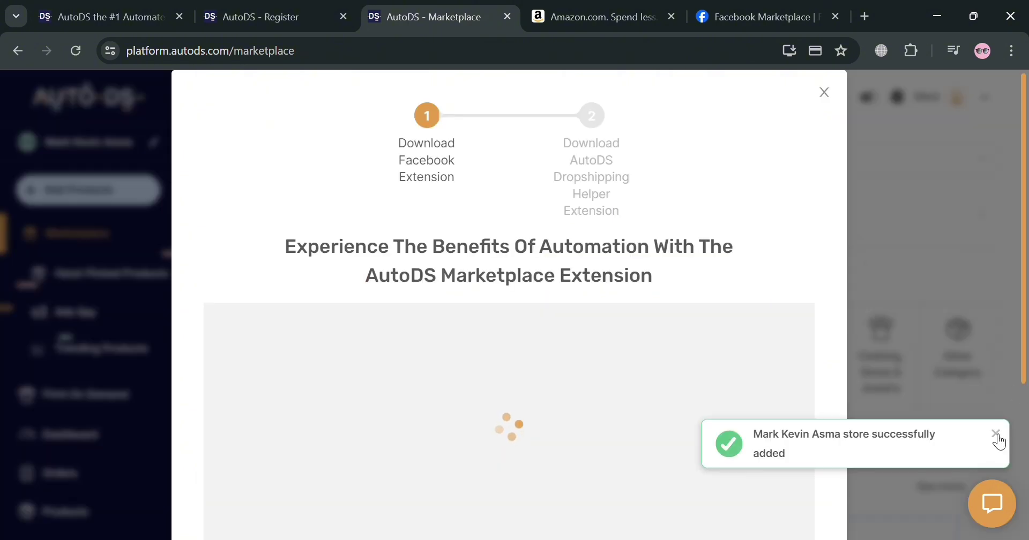
{"action": "left_click", "coordinate": [997, 435]}
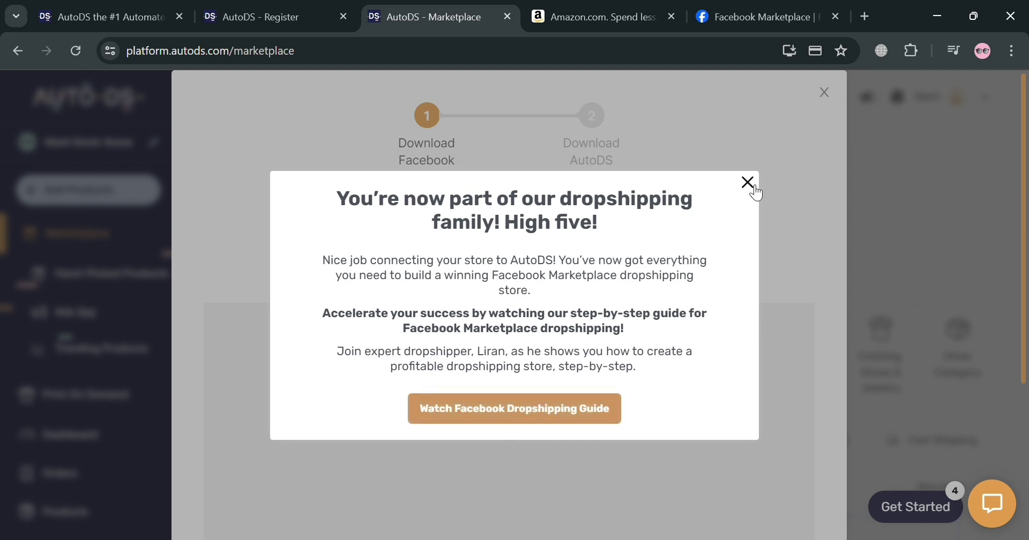
- Dismiss the High five popup and open the Marketplace Dropshipping Helper download page
{"action": "left_click", "coordinate": [755, 188]}
{"action": "scroll", "coordinate": [634, 324], "scroll_direction": "down", "scroll_amount": 4}
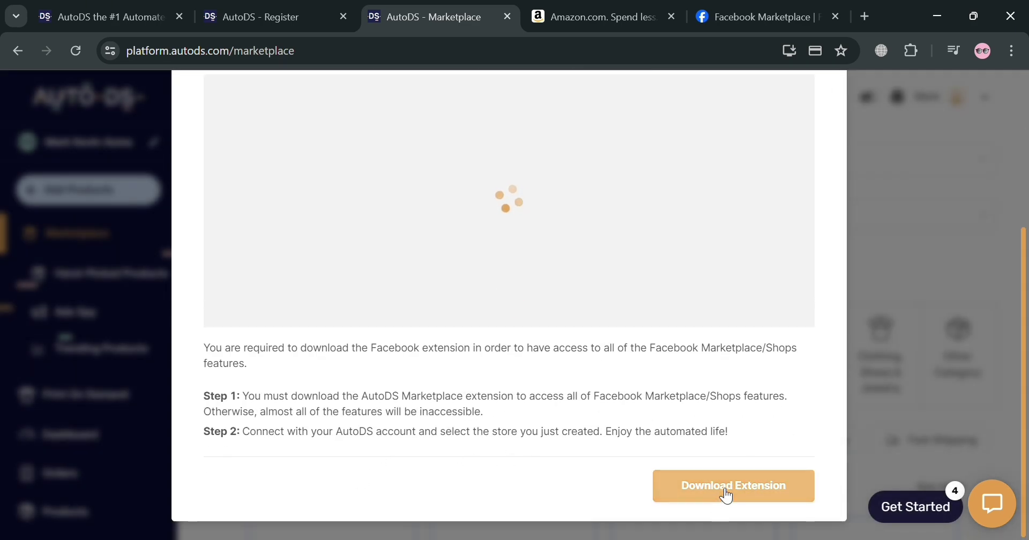
{"action": "left_click", "coordinate": [726, 493]}
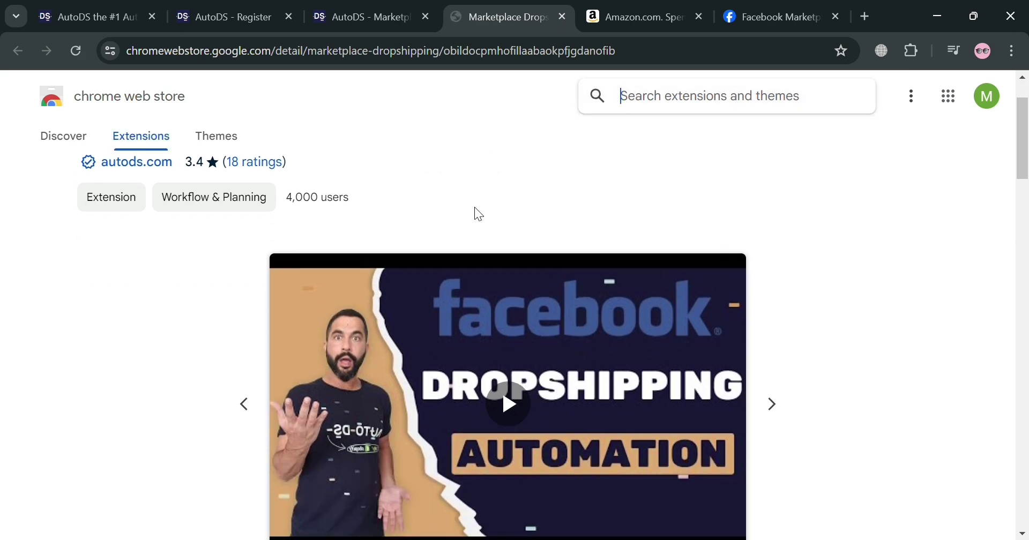
{"action": "scroll", "coordinate": [517, 188], "scroll_direction": "down", "scroll_amount": 4}
- Add the Marketplace Dropshipping Helper extension to Chrome and close its thank-you tab
{"action": "scroll", "coordinate": [517, 188], "scroll_direction": "up", "scroll_amount": 5}
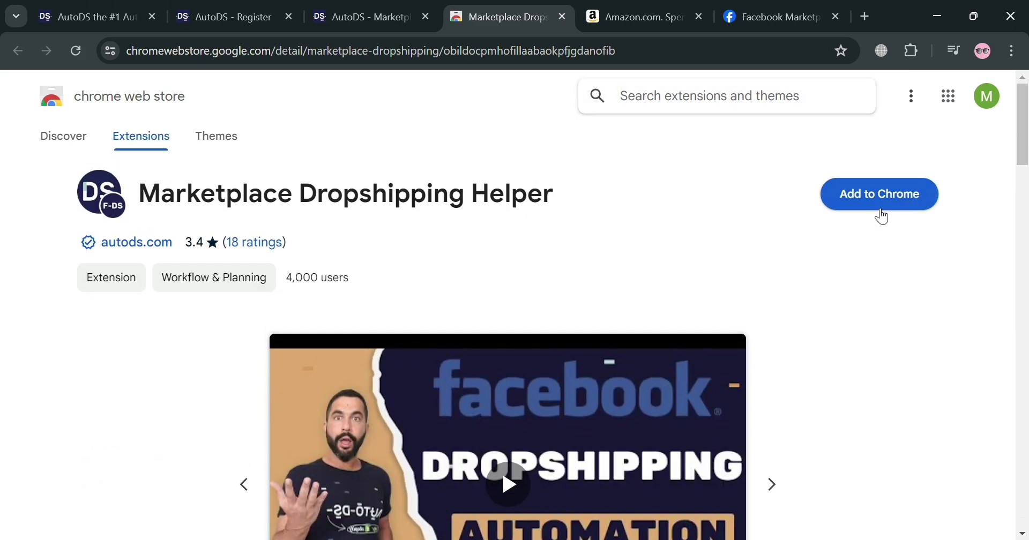
{"action": "left_click", "coordinate": [880, 197]}
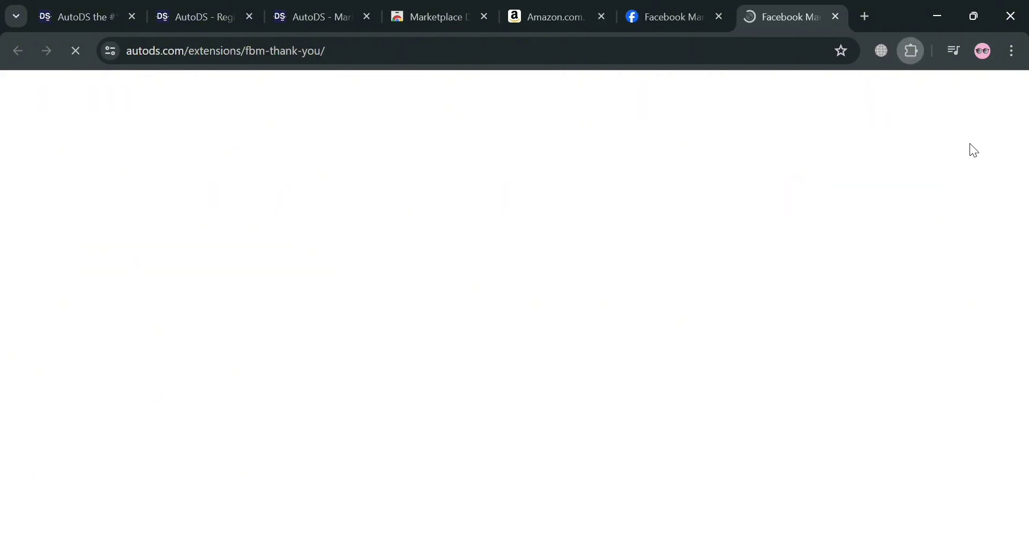
{"action": "scroll", "coordinate": [813, 172], "scroll_direction": "down", "scroll_amount": 4}
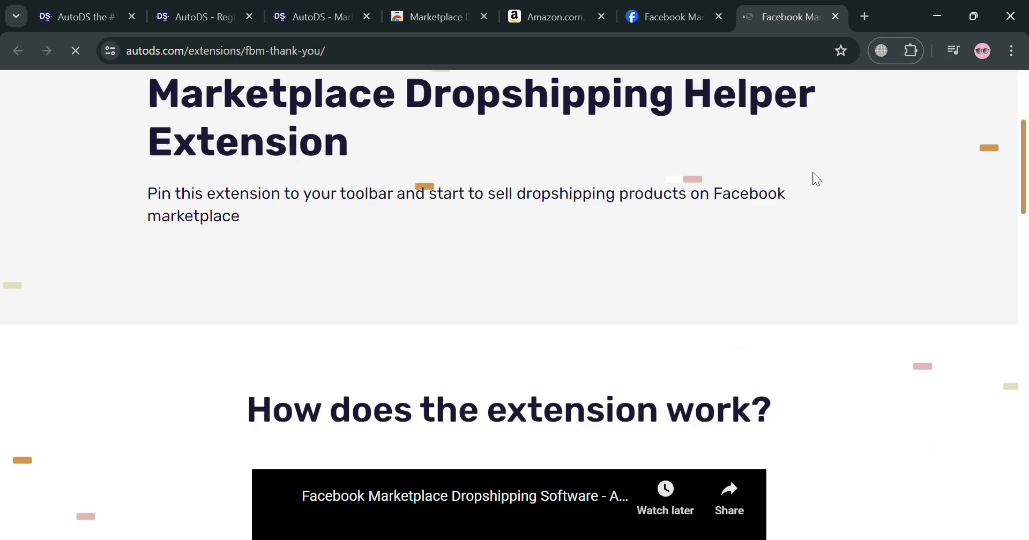
{"action": "scroll", "coordinate": [748, 248], "scroll_direction": "up", "scroll_amount": 6}
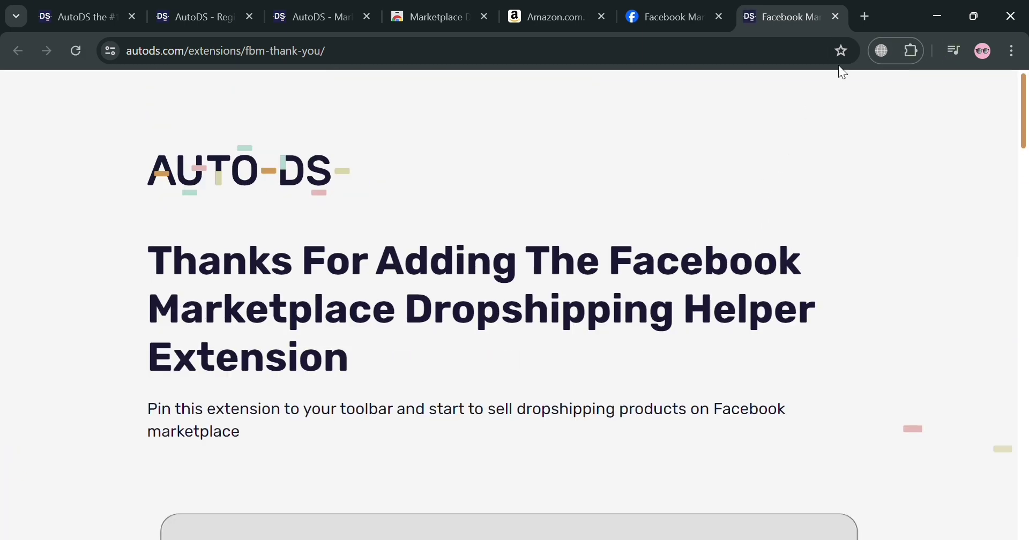
{"action": "left_click", "coordinate": [838, 16]}
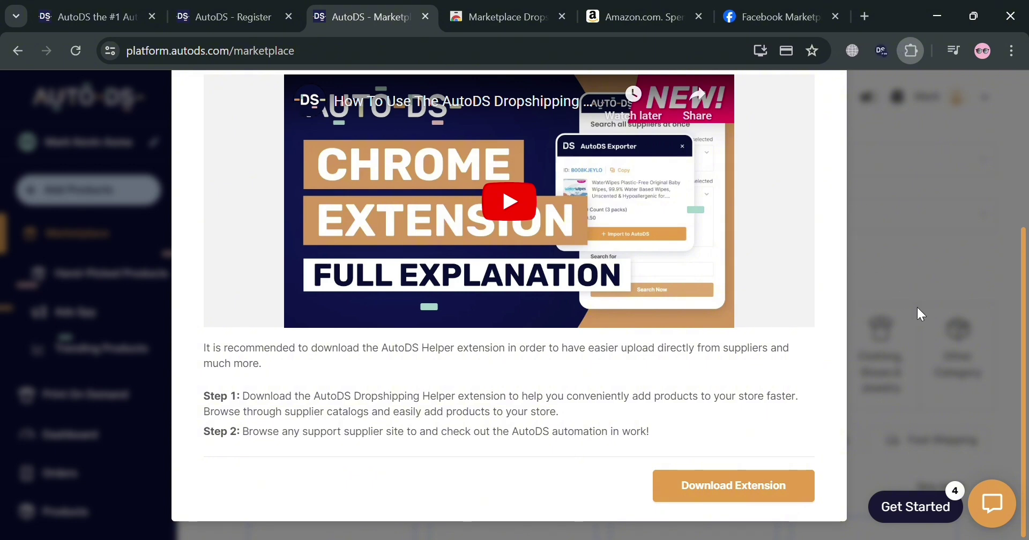
- Close the extension download dialog and browse the Marketplace catalog back up to its filters
{"action": "left_click", "coordinate": [1004, 197]}
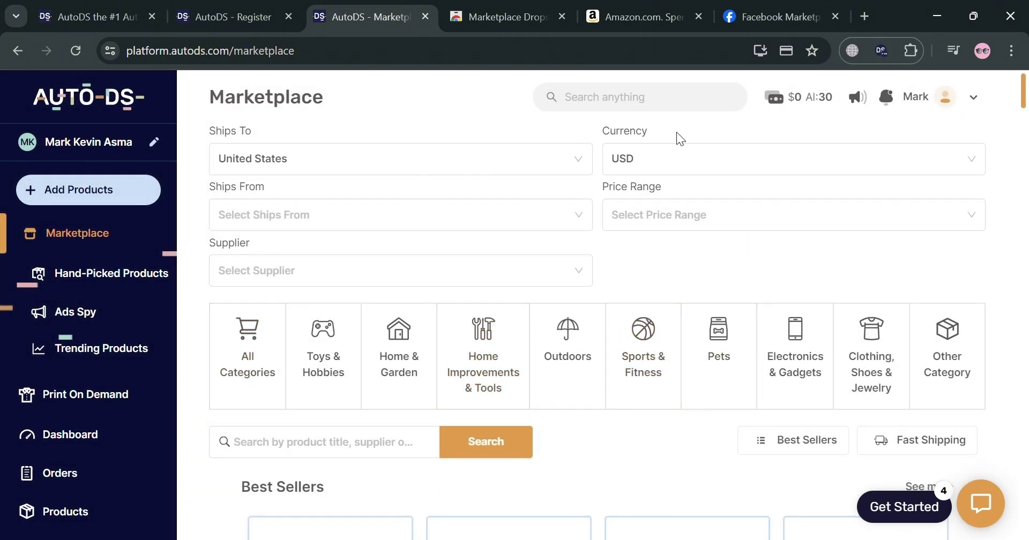
{"action": "scroll", "coordinate": [443, 260], "scroll_direction": "down", "scroll_amount": 8}
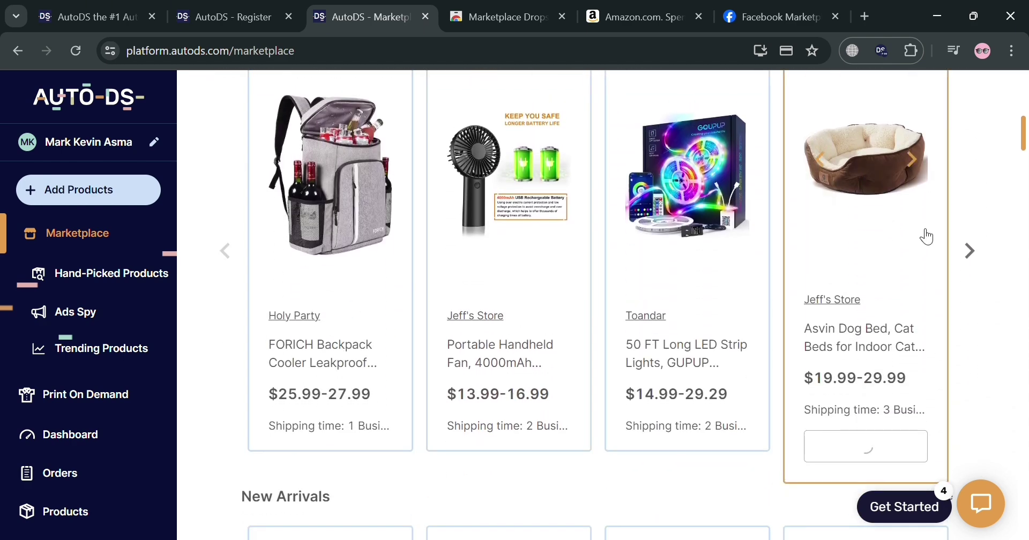
{"action": "scroll", "coordinate": [311, 411], "scroll_direction": "down", "scroll_amount": 9}
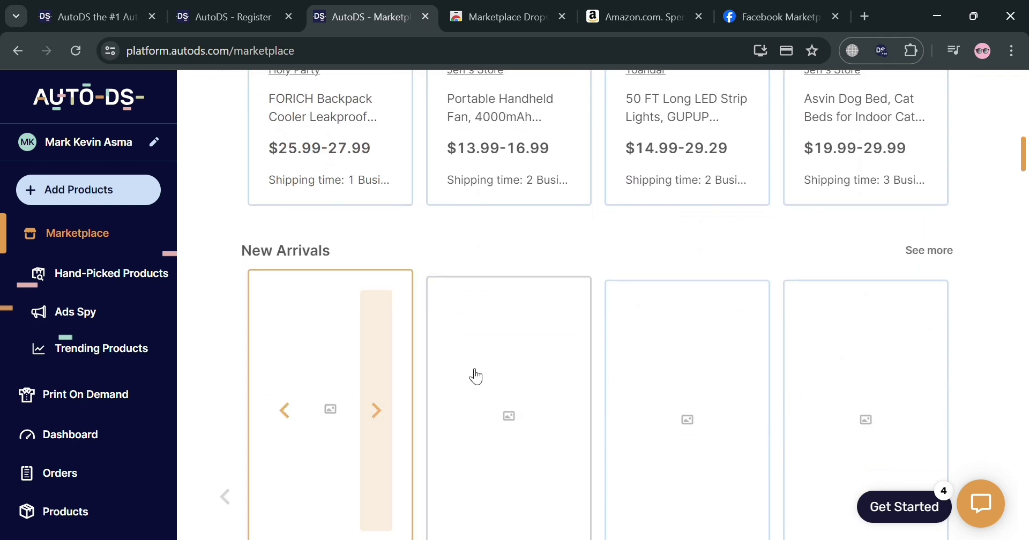
{"action": "scroll", "coordinate": [698, 371], "scroll_direction": "down", "scroll_amount": 9}
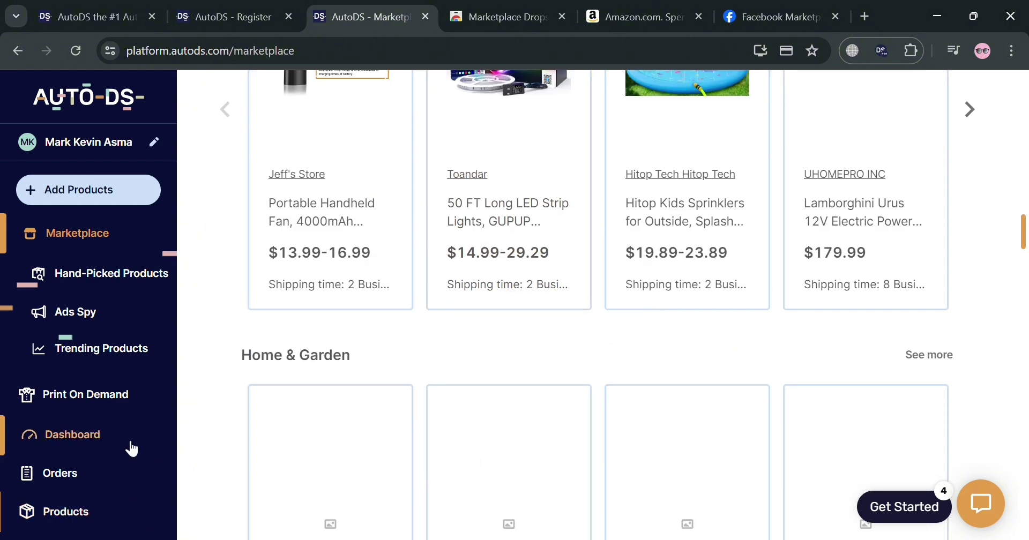
{"action": "scroll", "coordinate": [150, 320], "scroll_direction": "up", "scroll_amount": 20}
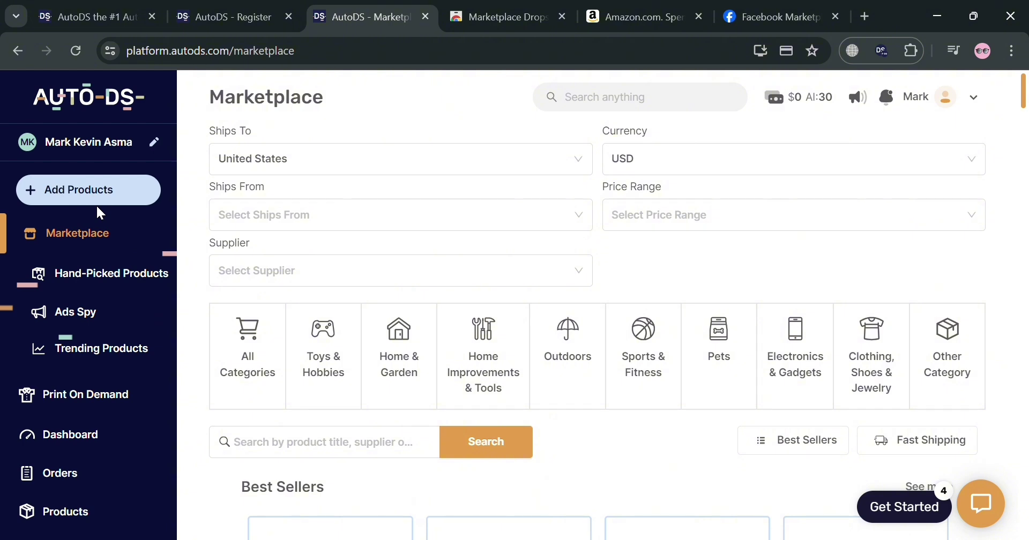
- Start a Single Product import with Amazon as supplier source, then switch to the Amazon.com tab
{"action": "left_click", "coordinate": [111, 194]}
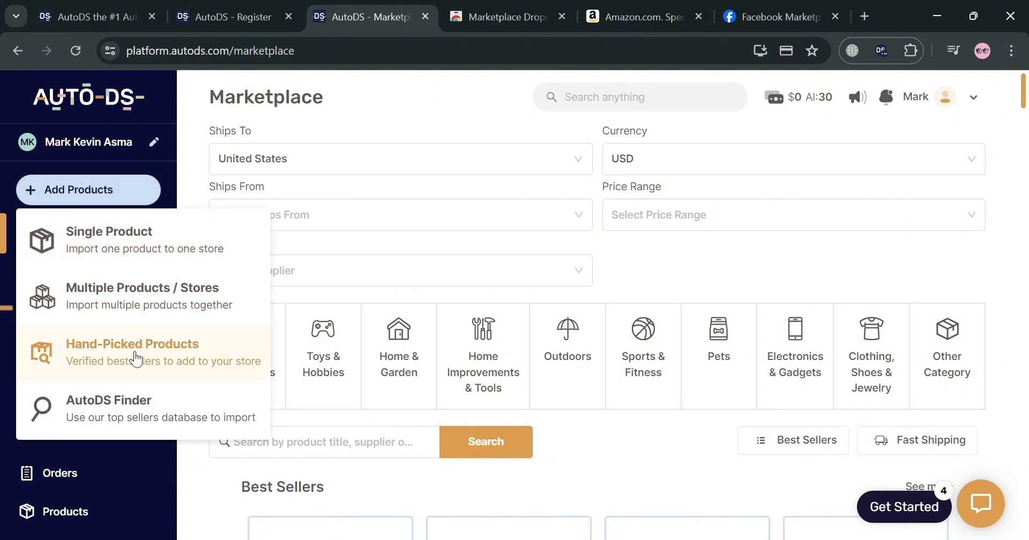
{"action": "left_click", "coordinate": [182, 247]}
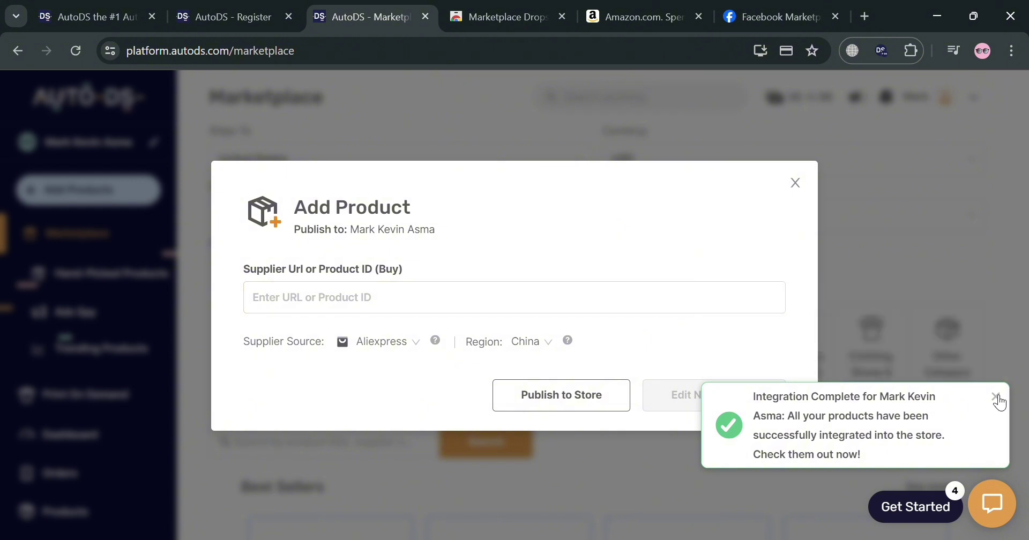
{"action": "left_click", "coordinate": [997, 399]}
{"action": "left_click", "coordinate": [421, 351]}
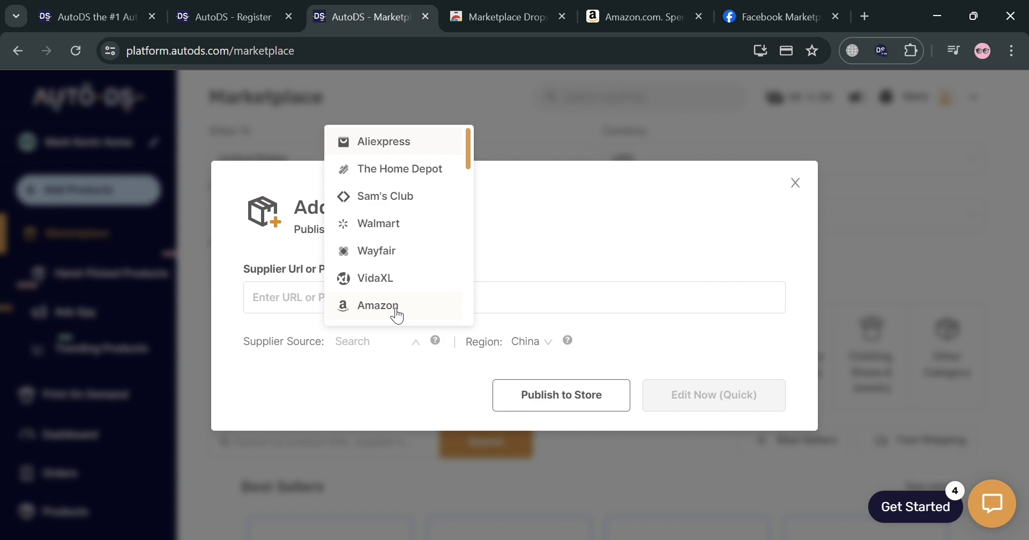
{"action": "left_click", "coordinate": [378, 306]}
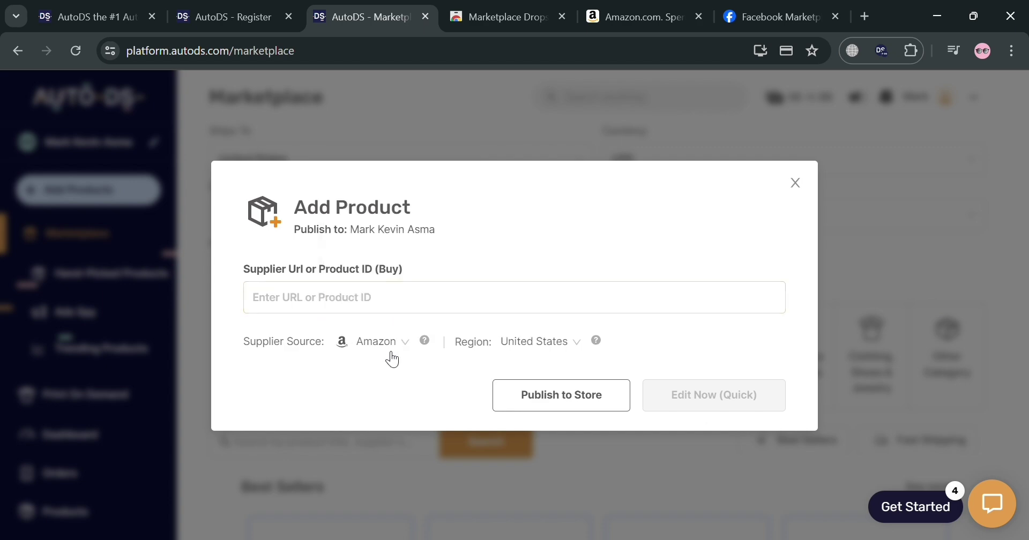
{"action": "left_click_drag", "start_coordinate": [667, 11], "coordinate": [604, 10]}
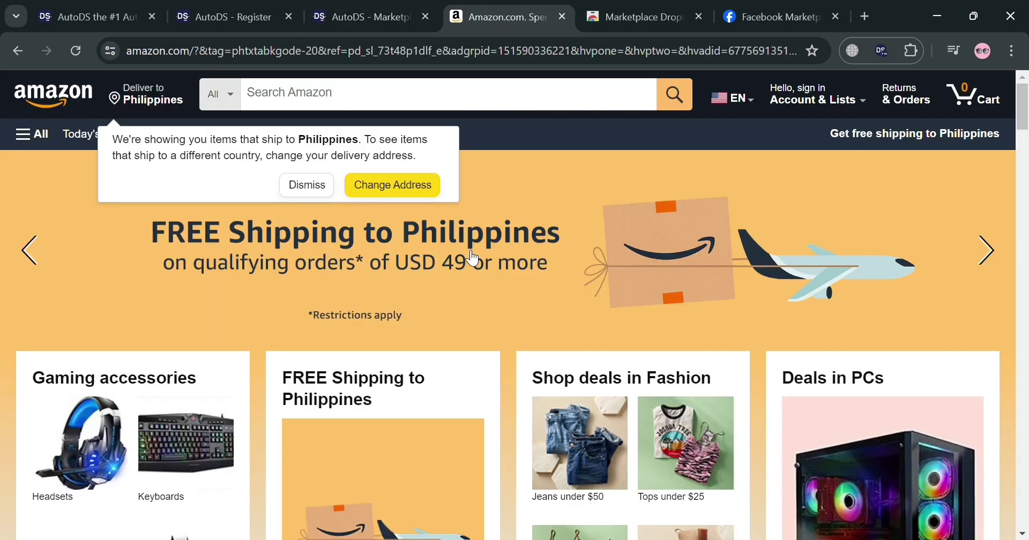
- Dismiss Amazon's delivery address notice and browse the home page
{"action": "left_click", "coordinate": [305, 184]}
{"action": "scroll", "coordinate": [380, 288], "scroll_direction": "down", "scroll_amount": 3}
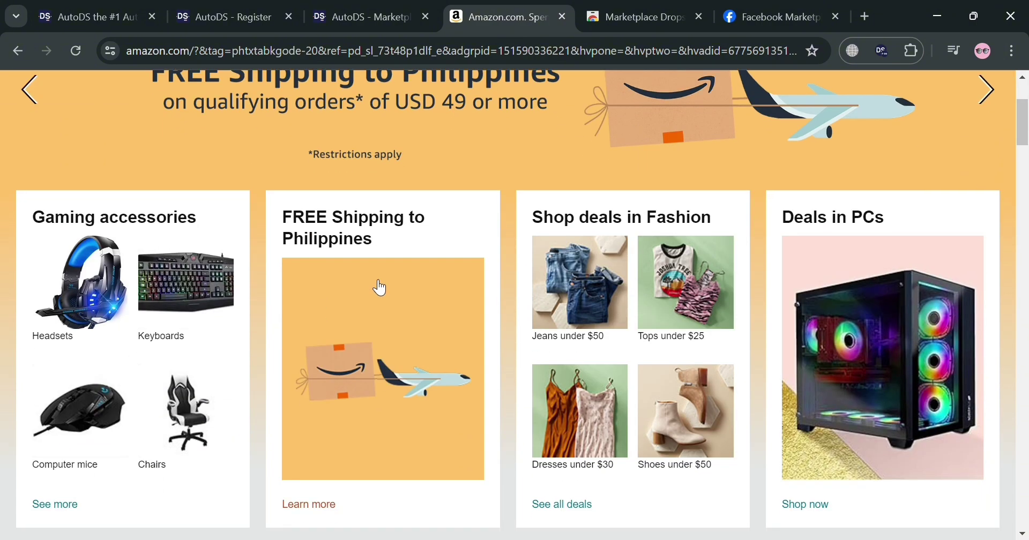
{"action": "scroll", "coordinate": [380, 288], "scroll_direction": "down", "scroll_amount": 20}
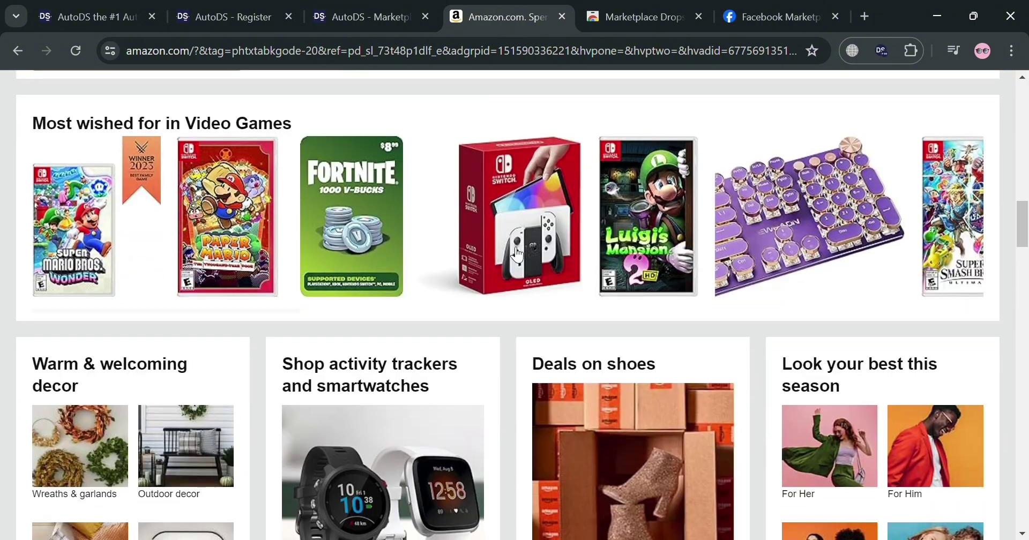
{"action": "scroll", "coordinate": [517, 256], "scroll_direction": "down", "scroll_amount": 20}
{"action": "scroll", "coordinate": [422, 312], "scroll_direction": "up", "scroll_amount": 2}
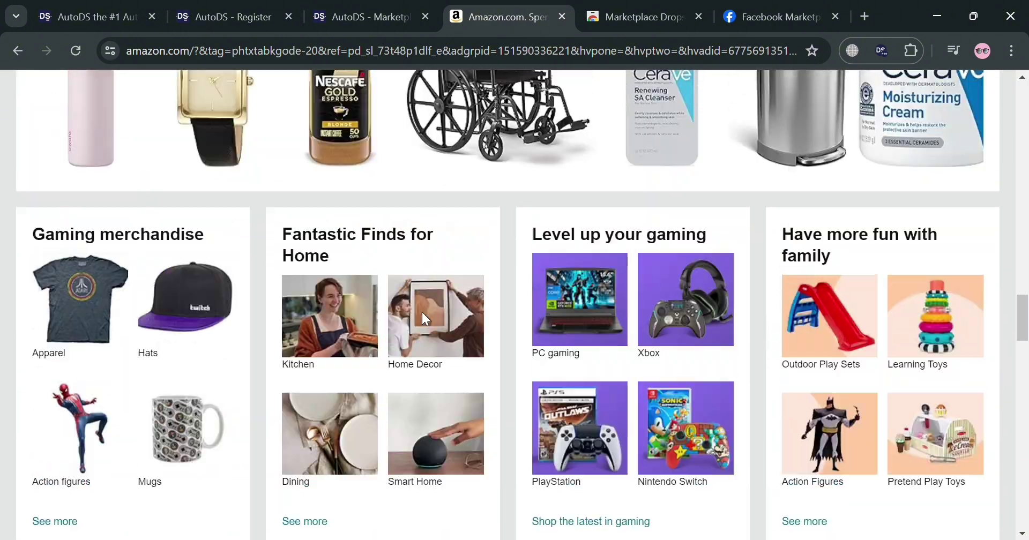
{"action": "scroll", "coordinate": [422, 310], "scroll_direction": "up", "scroll_amount": 20}
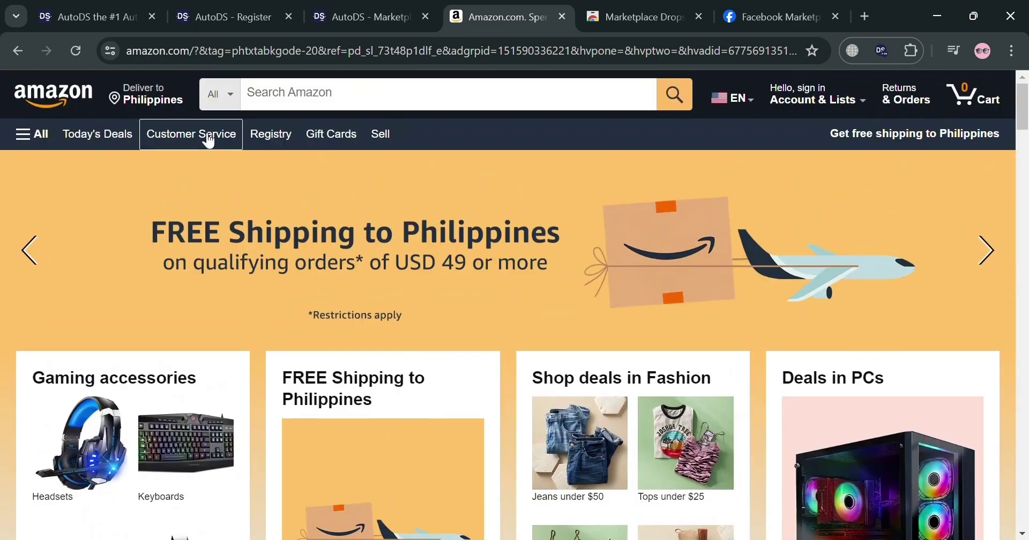
{"action": "left_click", "coordinate": [403, 111]}
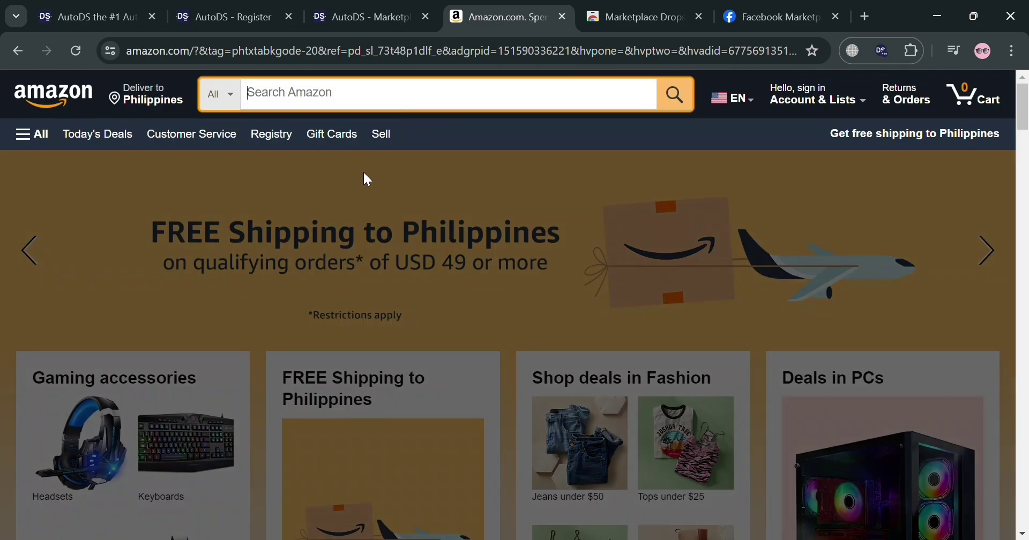
- Open Gaming accessories' See more page, Essentials for Gamers, and choose the gaming chairs category
{"action": "scroll", "coordinate": [800, 253], "scroll_direction": "down", "scroll_amount": 9}
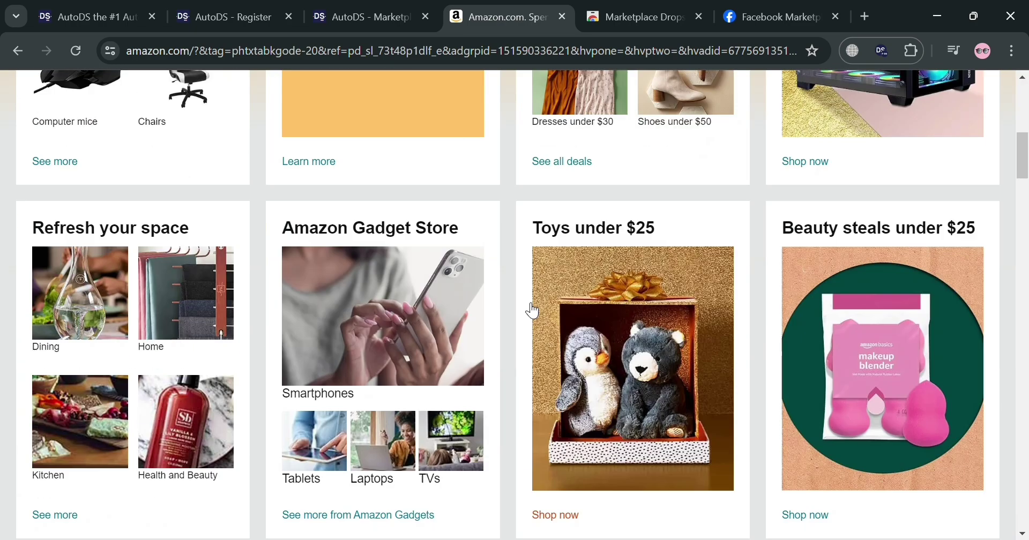
{"action": "scroll", "coordinate": [514, 294], "scroll_direction": "down", "scroll_amount": 9}
{"action": "scroll", "coordinate": [498, 294], "scroll_direction": "up", "scroll_amount": 10}
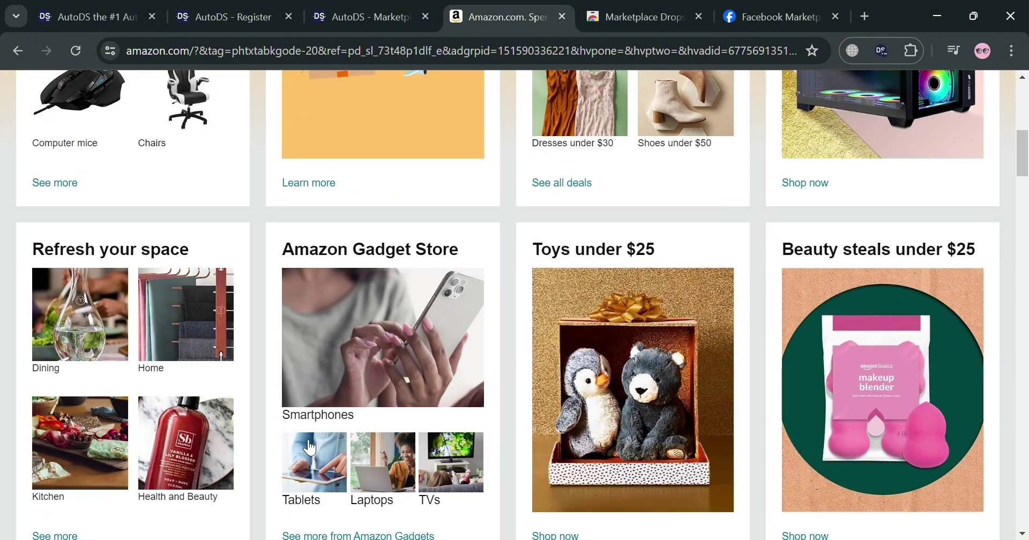
{"action": "scroll", "coordinate": [196, 469], "scroll_direction": "up", "scroll_amount": 6}
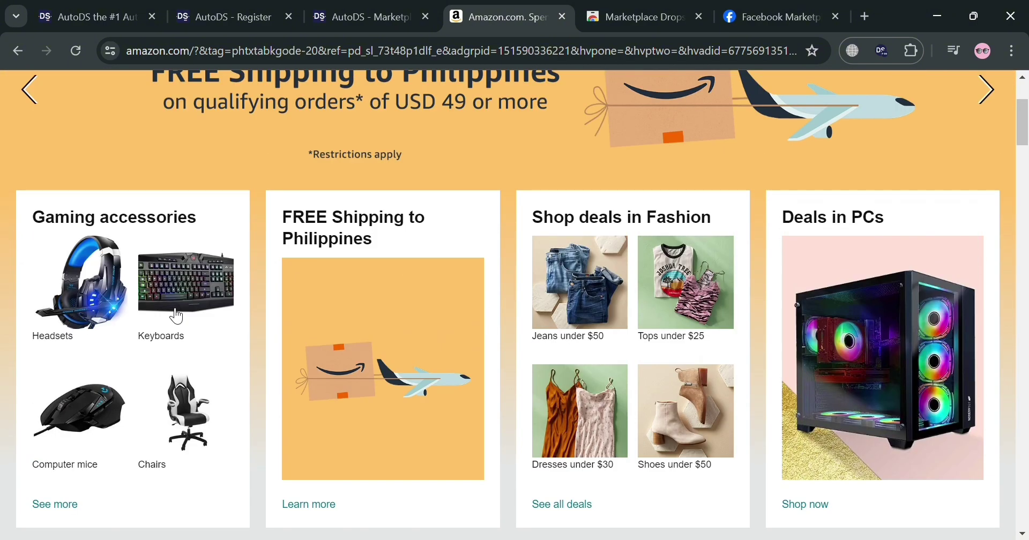
{"action": "left_click", "coordinate": [68, 512]}
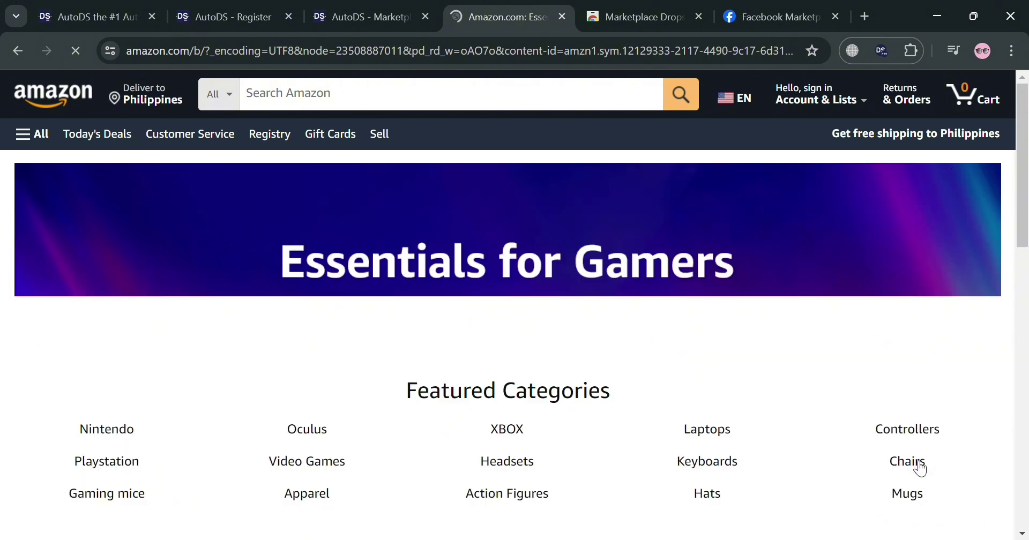
{"action": "left_click", "coordinate": [921, 468]}
- Sort the gaming chairs results by Best Sellers
{"action": "scroll", "coordinate": [799, 451], "scroll_direction": "down", "scroll_amount": 5}
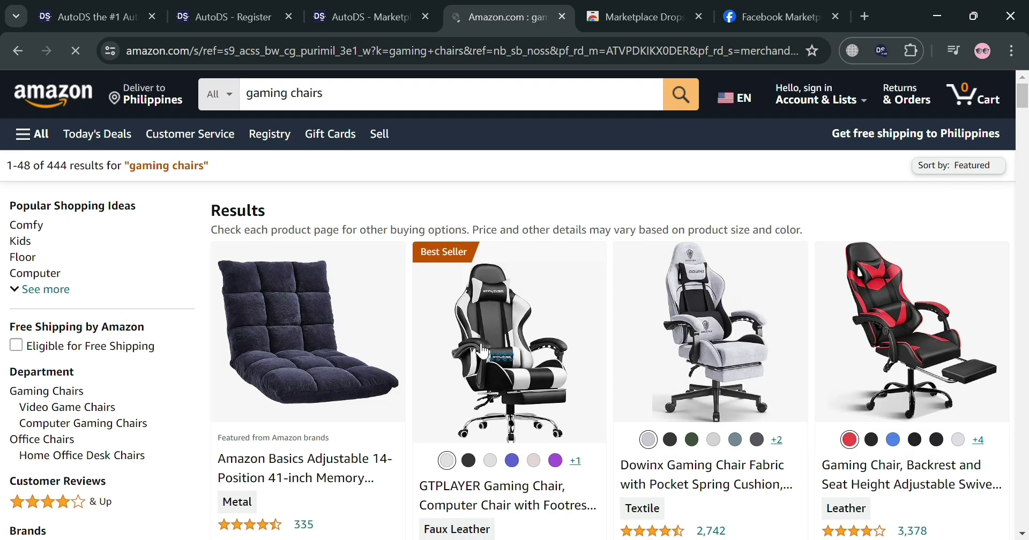
{"action": "scroll", "coordinate": [526, 495], "scroll_direction": "down", "scroll_amount": 3}
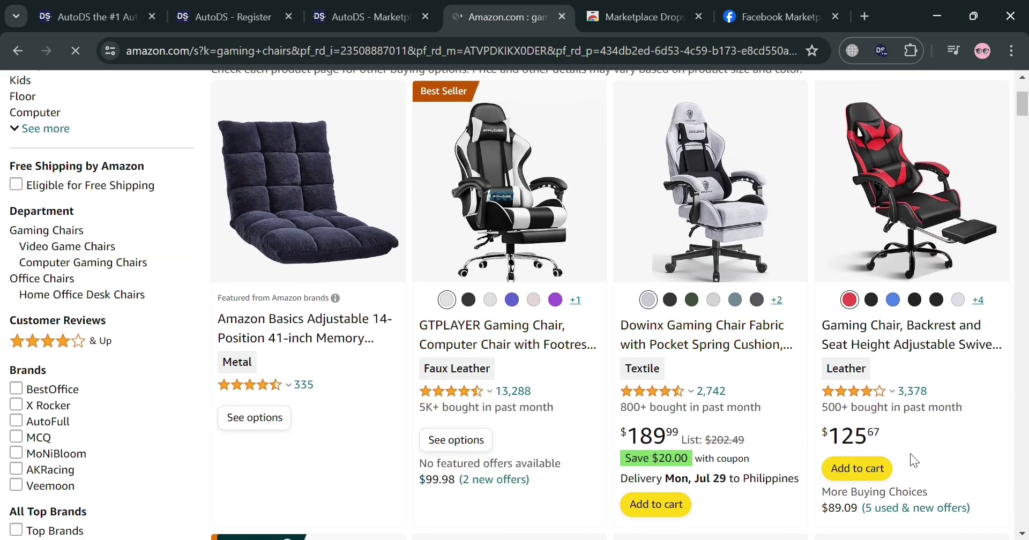
{"action": "scroll", "coordinate": [915, 460], "scroll_direction": "down", "scroll_amount": 2}
{"action": "scroll", "coordinate": [675, 440], "scroll_direction": "down", "scroll_amount": 8}
{"action": "scroll", "coordinate": [675, 440], "scroll_direction": "up", "scroll_amount": 13}
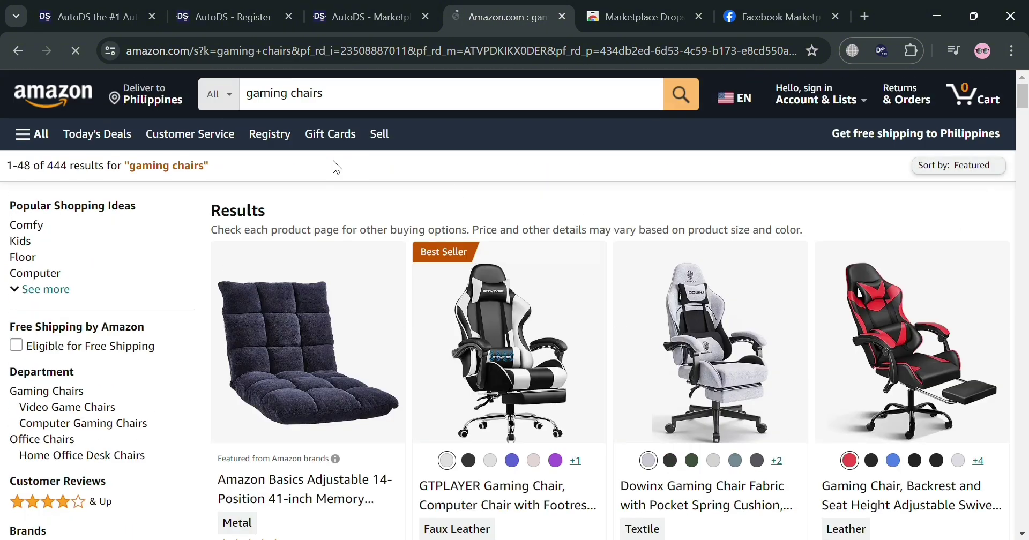
{"action": "left_click", "coordinate": [982, 166]}
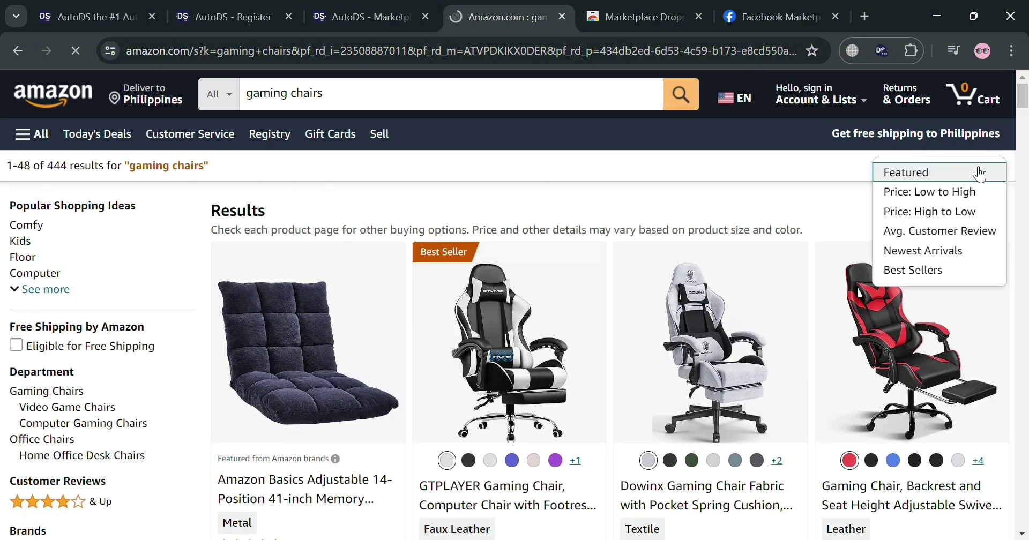
{"action": "left_click", "coordinate": [953, 274]}
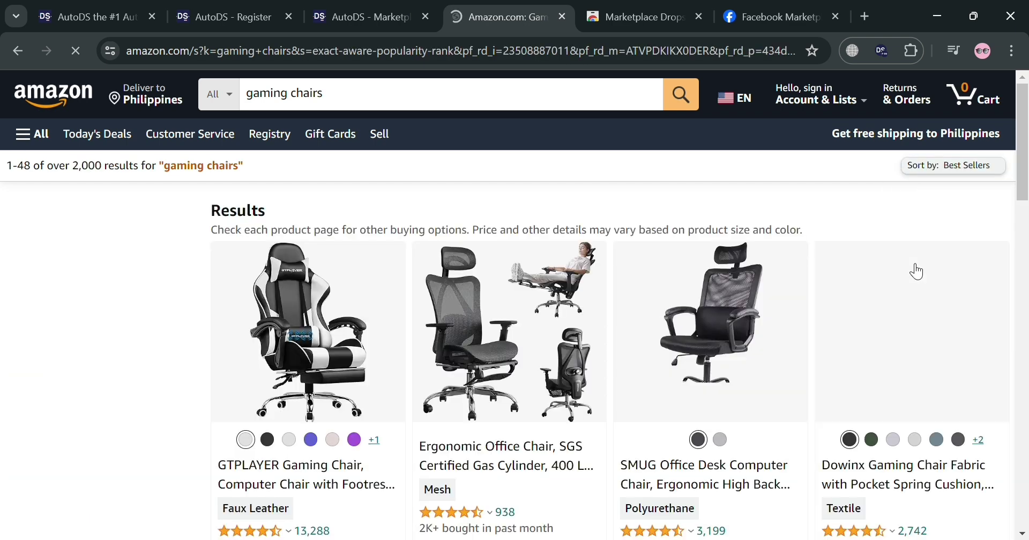
- Open the $53.17 SMUG Office Desk Computer Chair product page
{"action": "scroll", "coordinate": [683, 497], "scroll_direction": "down", "scroll_amount": 3}
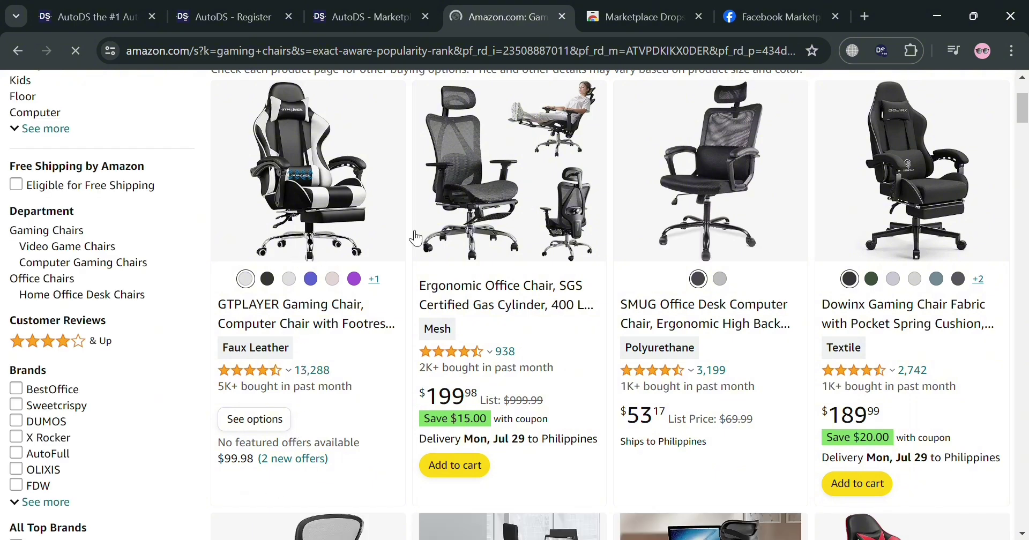
{"action": "left_click", "coordinate": [713, 208]}
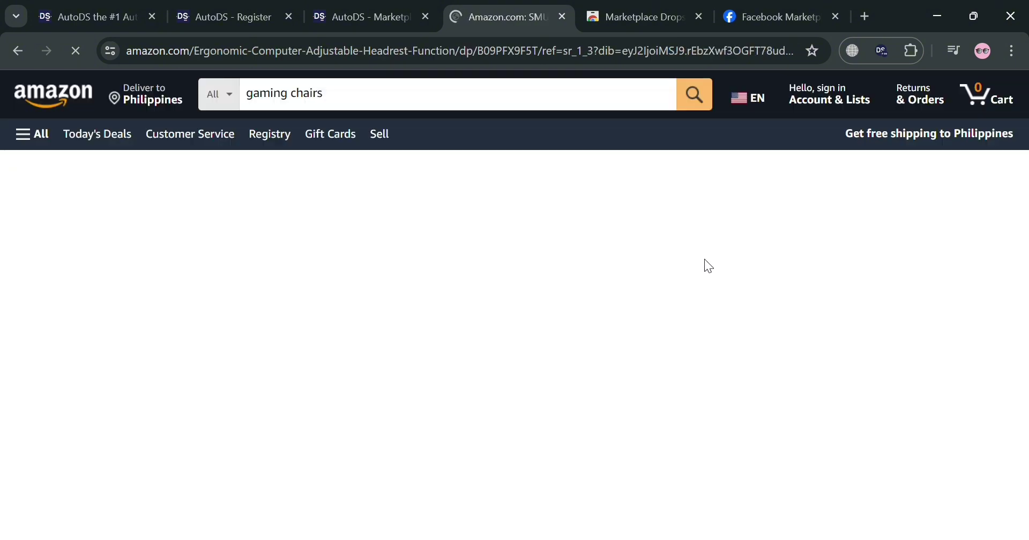
{"action": "scroll", "coordinate": [397, 335], "scroll_direction": "down", "scroll_amount": 3}
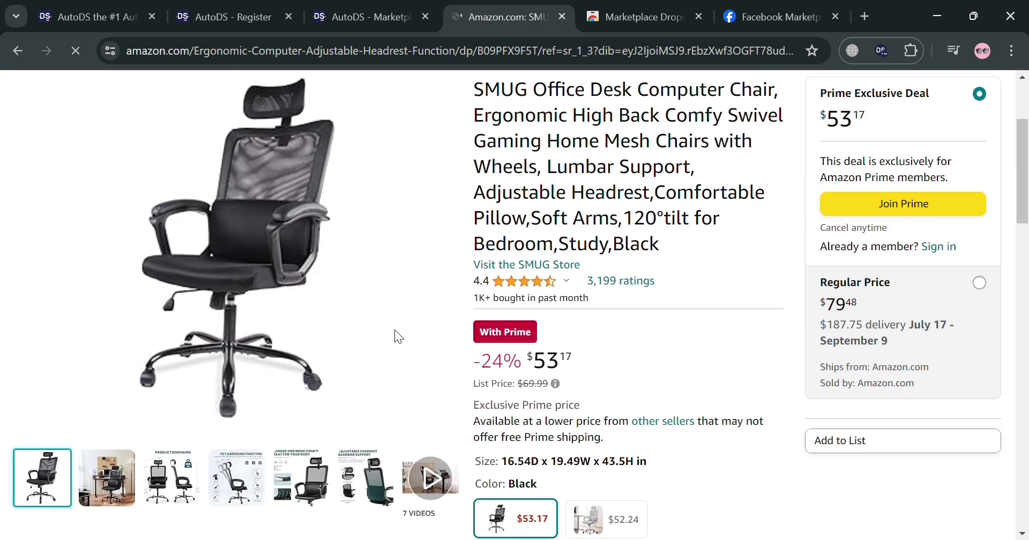
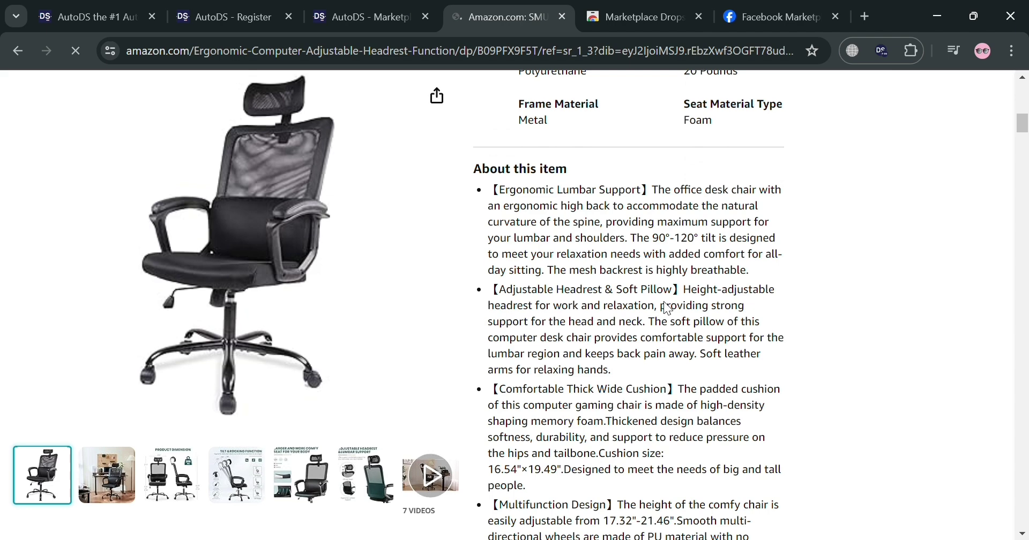
- Scroll back to the top of the SMUG ergonomic office chair product page
{"action": "scroll", "coordinate": [667, 309], "scroll_direction": "up", "scroll_amount": 10}
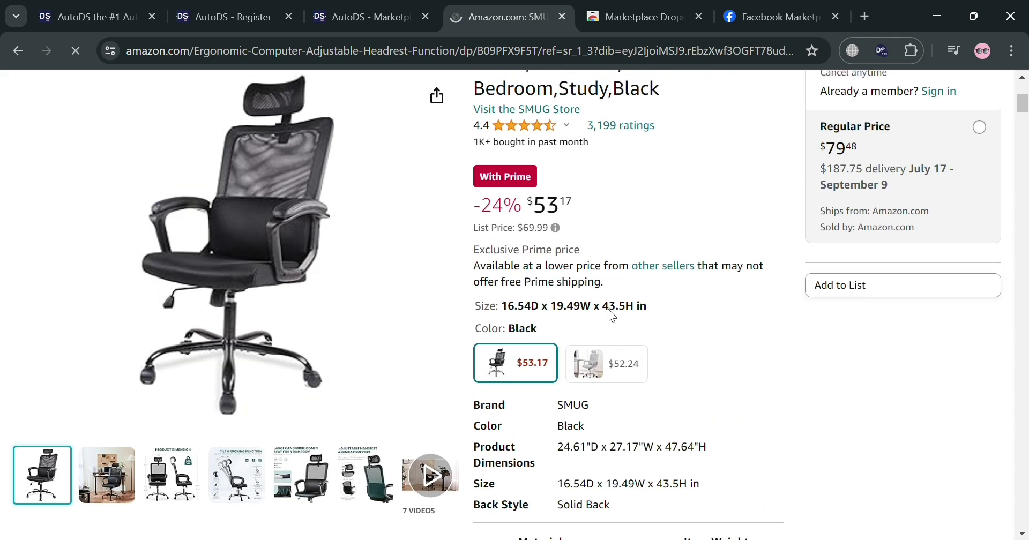
- Paste the Amazon chair link as the AutoDS supplier URL and open it with Edit Now (Quick)
{"action": "left_click", "coordinate": [365, 17]}
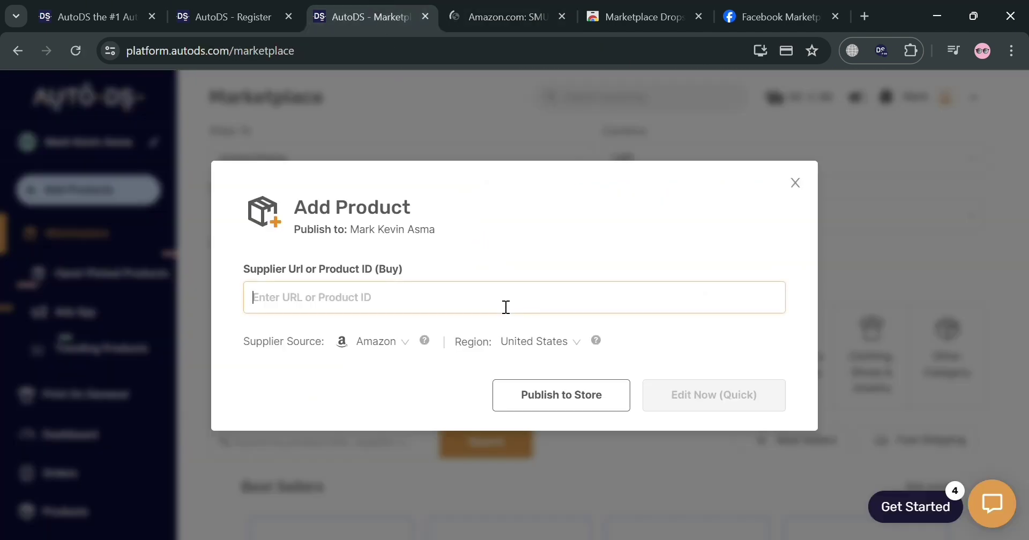
{"action": "key", "text": "ctrl+v"}
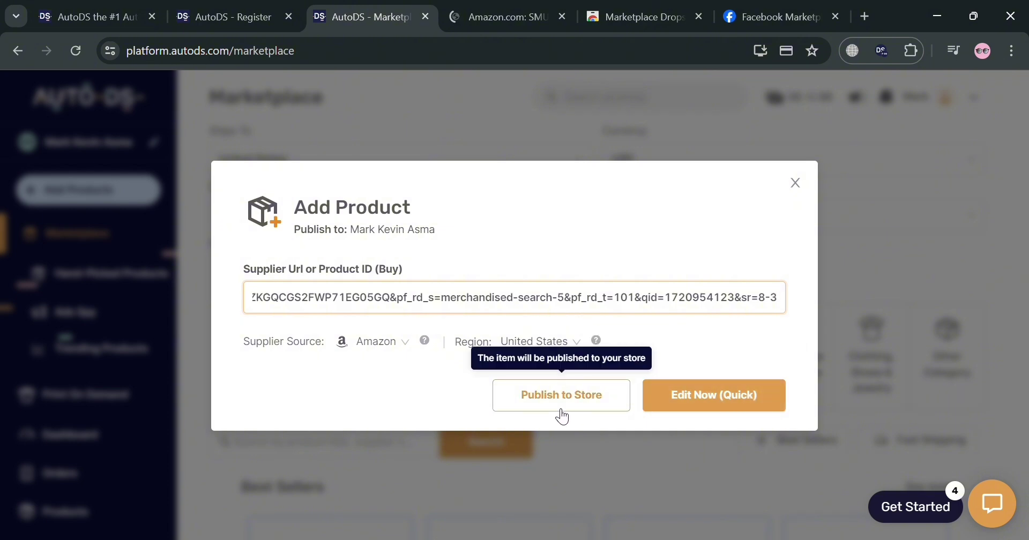
{"action": "left_click", "coordinate": [710, 405]}
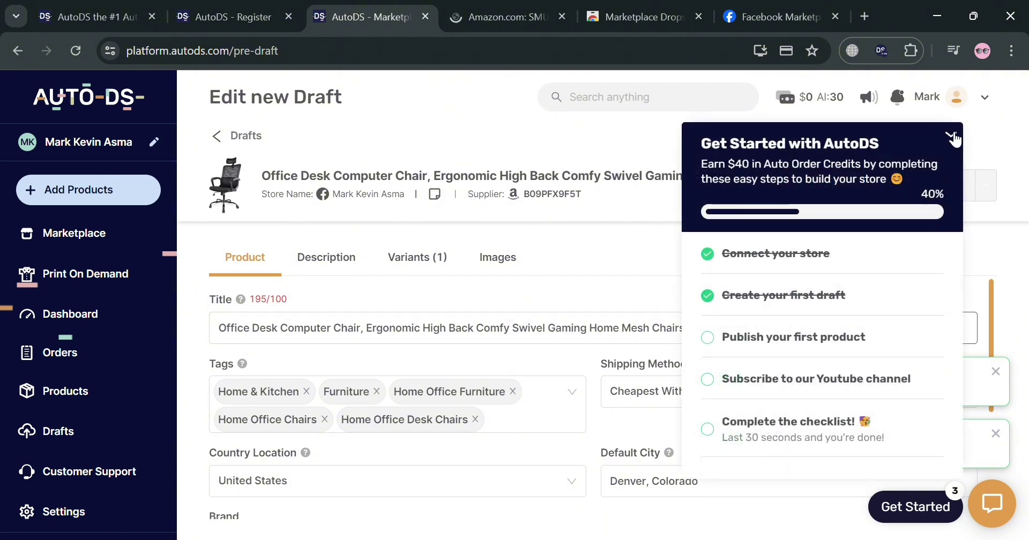
- Collapse the getting-started checklist and dismiss the draft upload notifications
{"action": "left_click", "coordinate": [954, 137]}
{"action": "scroll", "coordinate": [371, 398], "scroll_direction": "down", "scroll_amount": 2}
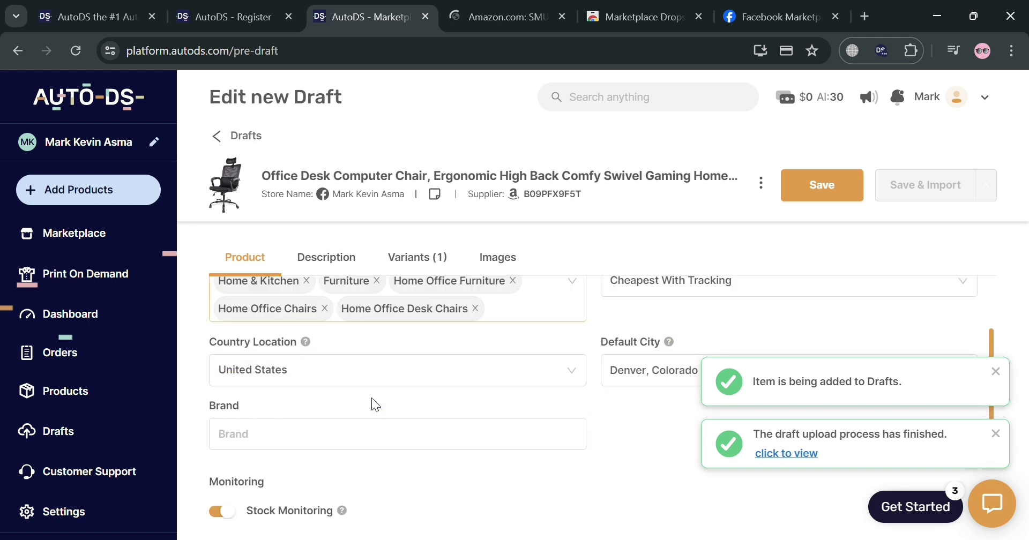
{"action": "scroll", "coordinate": [371, 398], "scroll_direction": "up", "scroll_amount": 2}
{"action": "scroll", "coordinate": [381, 409], "scroll_direction": "up", "scroll_amount": 1}
{"action": "left_click", "coordinate": [996, 435]}
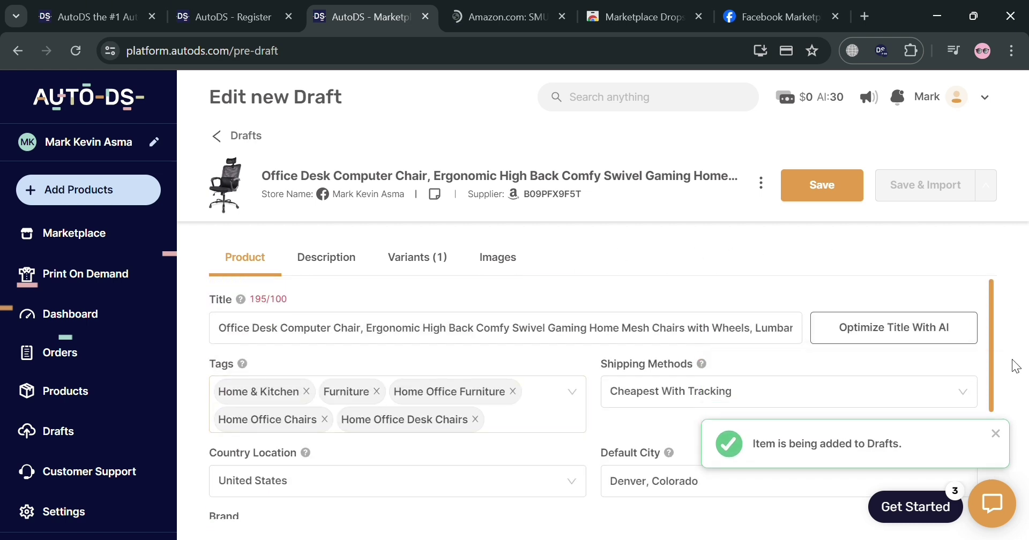
{"action": "left_click", "coordinate": [998, 435]}
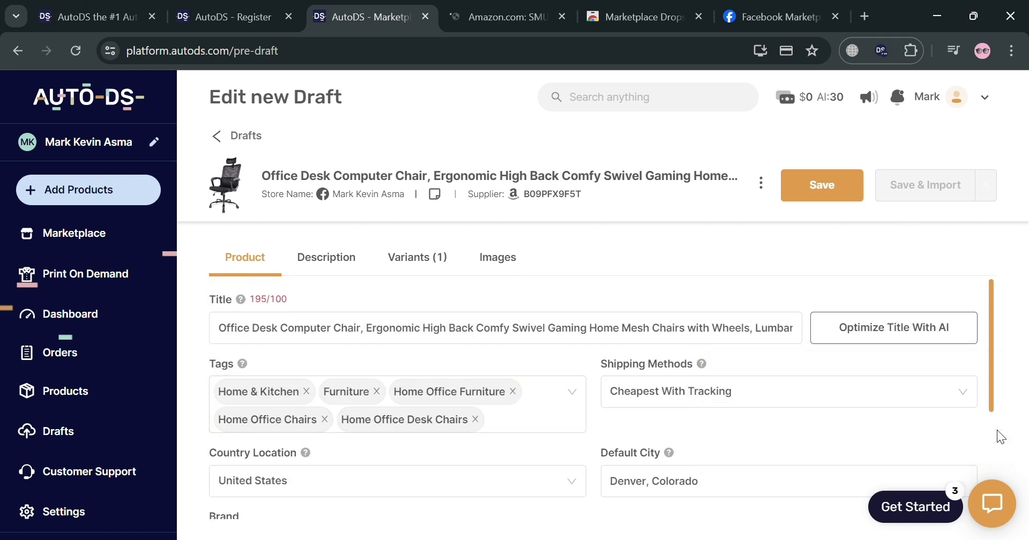
- Generate an AI title with Make It Sound More Sellable and Balanced settings, and save it
{"action": "triple_click", "coordinate": [300, 343]}
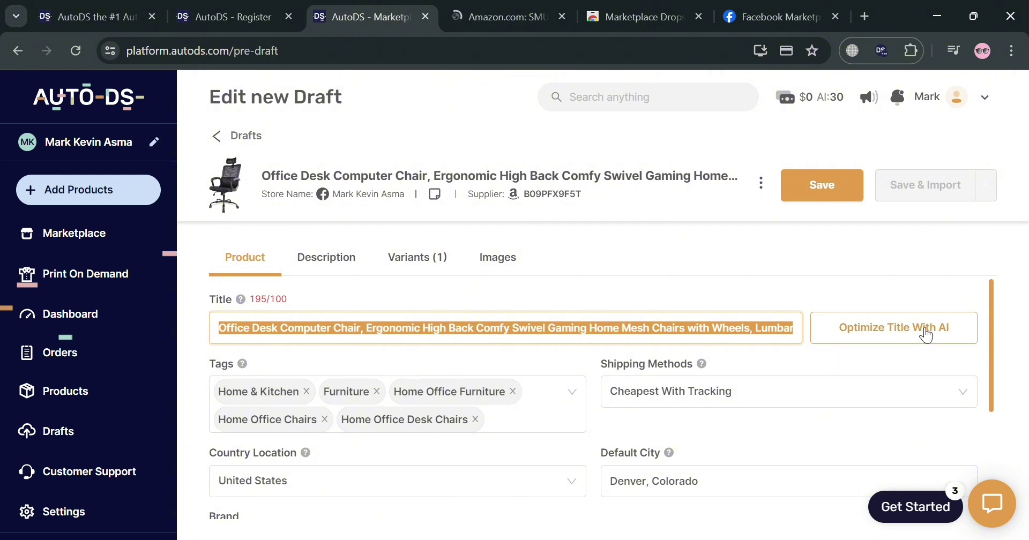
{"action": "left_click", "coordinate": [890, 334]}
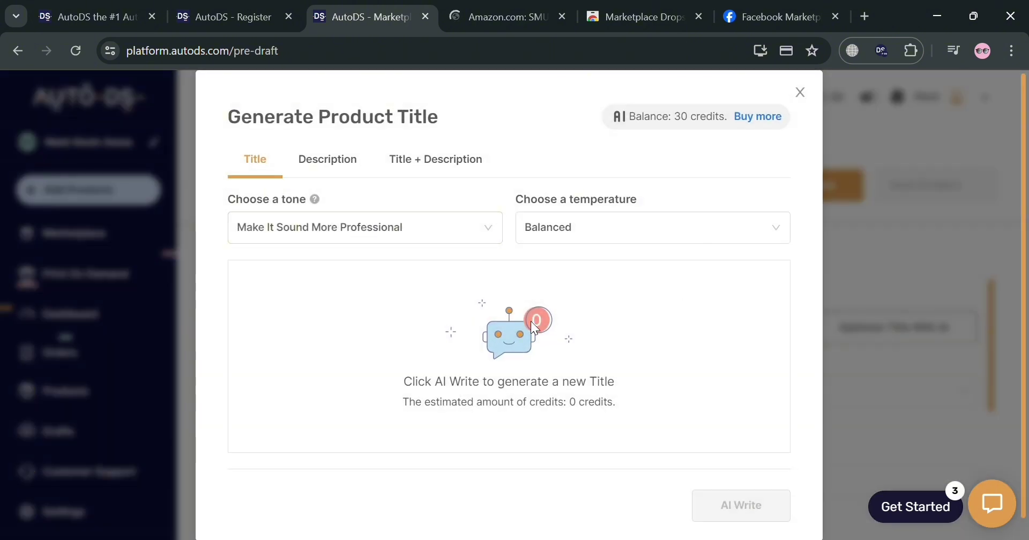
{"action": "left_click", "coordinate": [342, 241]}
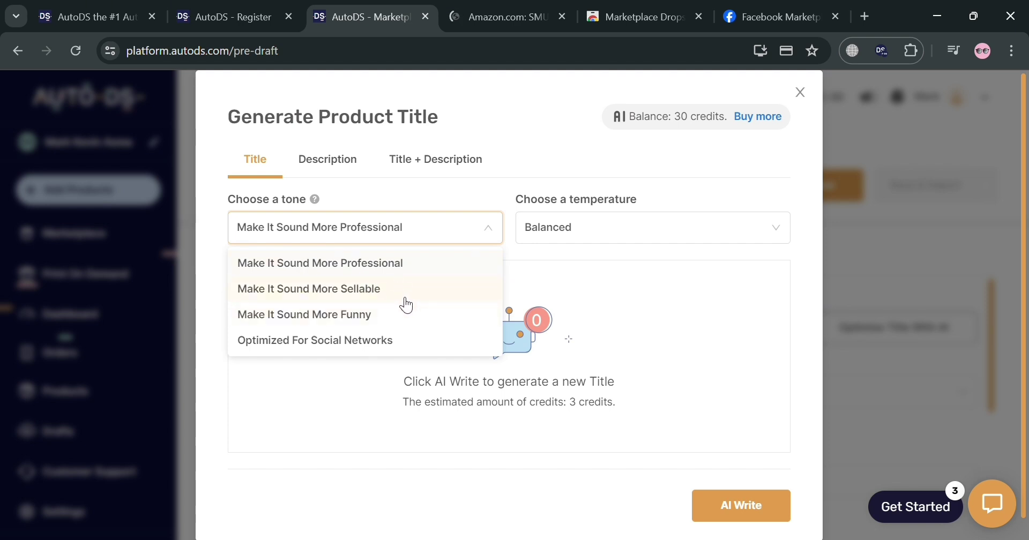
{"action": "left_click", "coordinate": [407, 305]}
{"action": "left_click", "coordinate": [616, 230]}
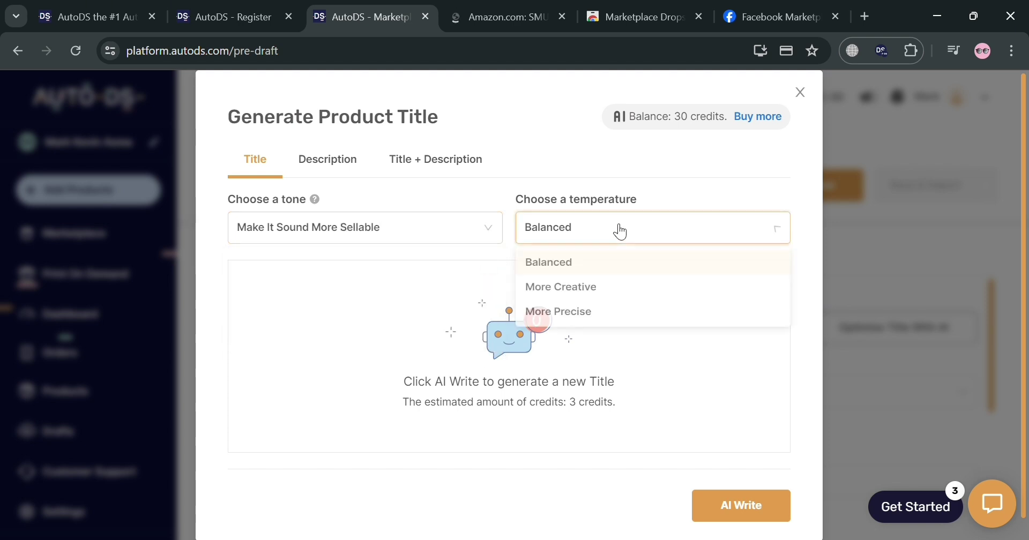
{"action": "left_click", "coordinate": [632, 269]}
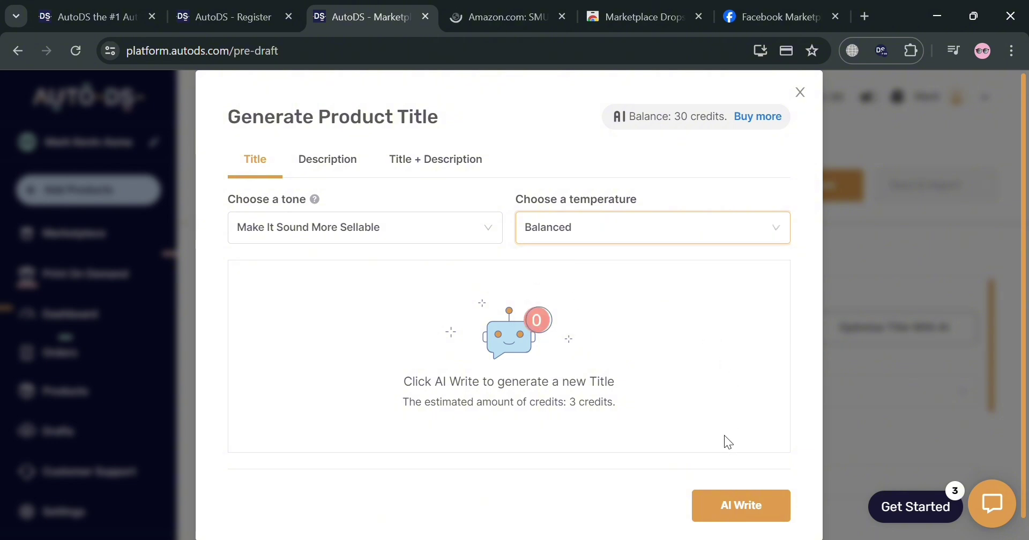
{"action": "left_click", "coordinate": [745, 512]}
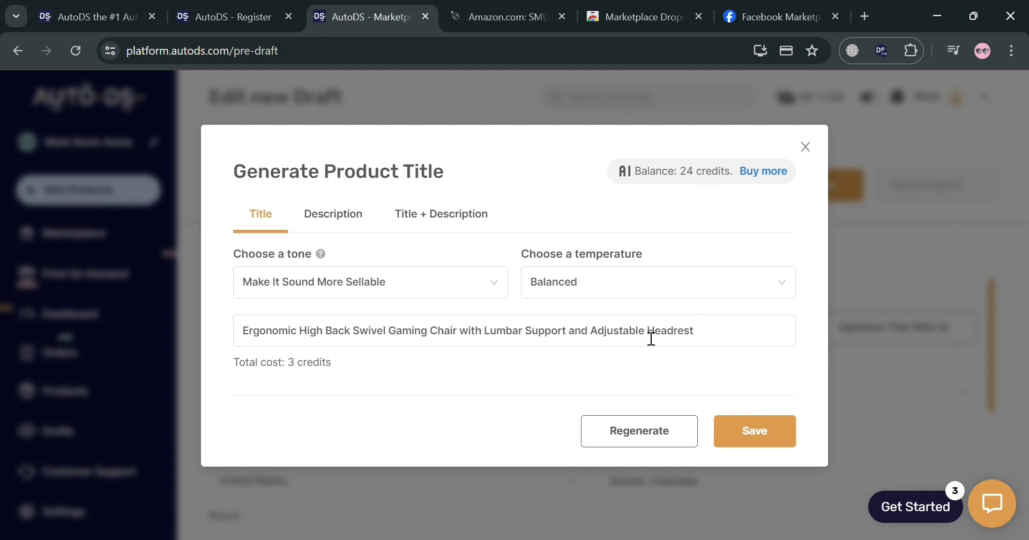
{"action": "left_click", "coordinate": [774, 442]}
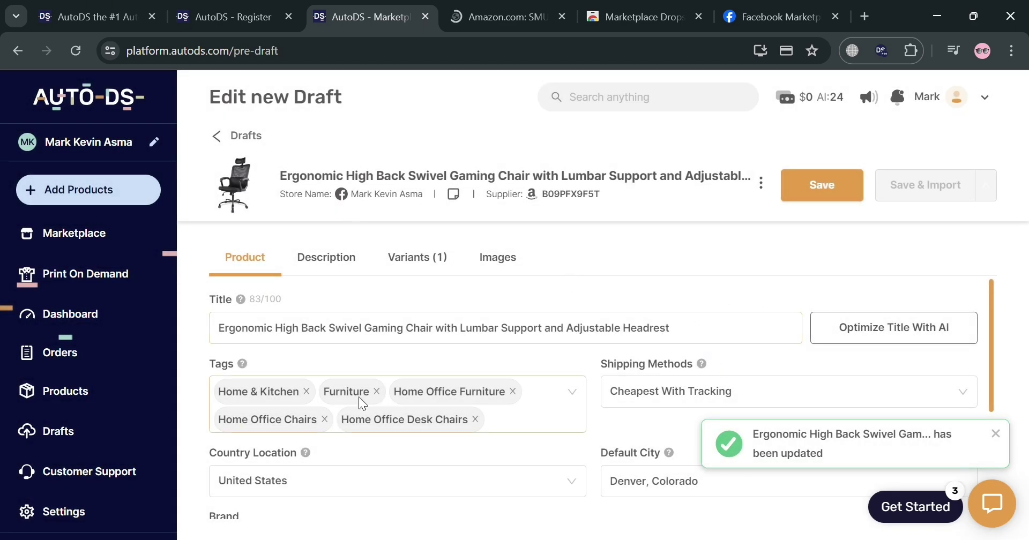
- Change the Default City from Denver, Colorado to New York in the product settings
{"action": "scroll", "coordinate": [358, 397], "scroll_direction": "down", "scroll_amount": 2}
{"action": "scroll", "coordinate": [317, 382], "scroll_direction": "up", "scroll_amount": 2}
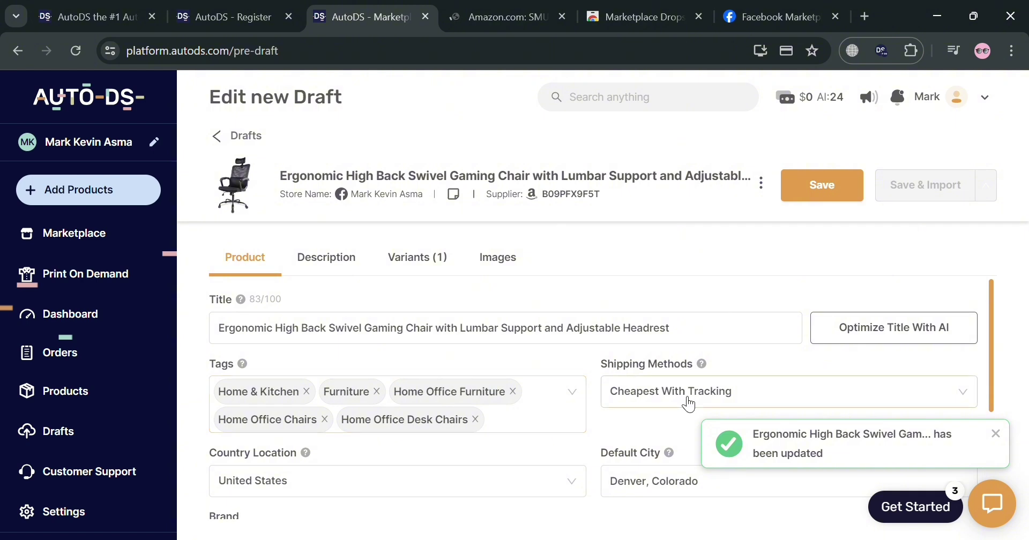
{"action": "scroll", "coordinate": [686, 404], "scroll_direction": "down", "scroll_amount": 3}
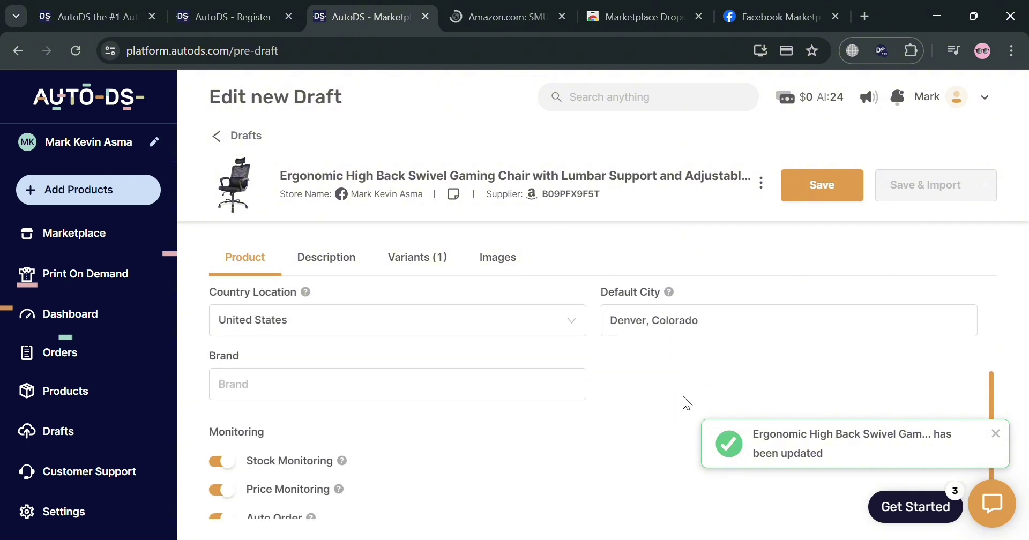
{"action": "left_click", "coordinate": [711, 333]}
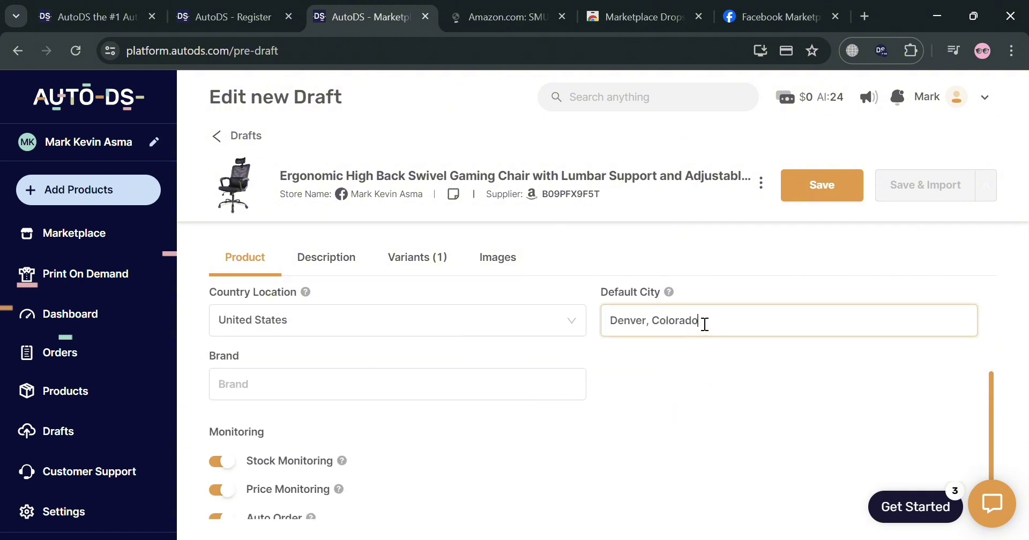
{"action": "key", "text": "BackSpace"}
{"action": "key", "text": "BackSpace"}
{"action": "key", "text": "BackSpace"}
{"action": "key", "text": "BackSpace"}
{"action": "key", "text": "BackSpace"}
{"action": "key", "text": "BackSpace"}
{"action": "key", "text": "BackSpace"}
{"action": "key", "text": "BackSpace"}
{"action": "key", "text": "BackSpace"}
{"action": "key", "text": "BackSpace"}
{"action": "key", "text": "BackSpace"}
{"action": "key", "text": "BackSpace"}
{"action": "key", "text": "BackSpace"}
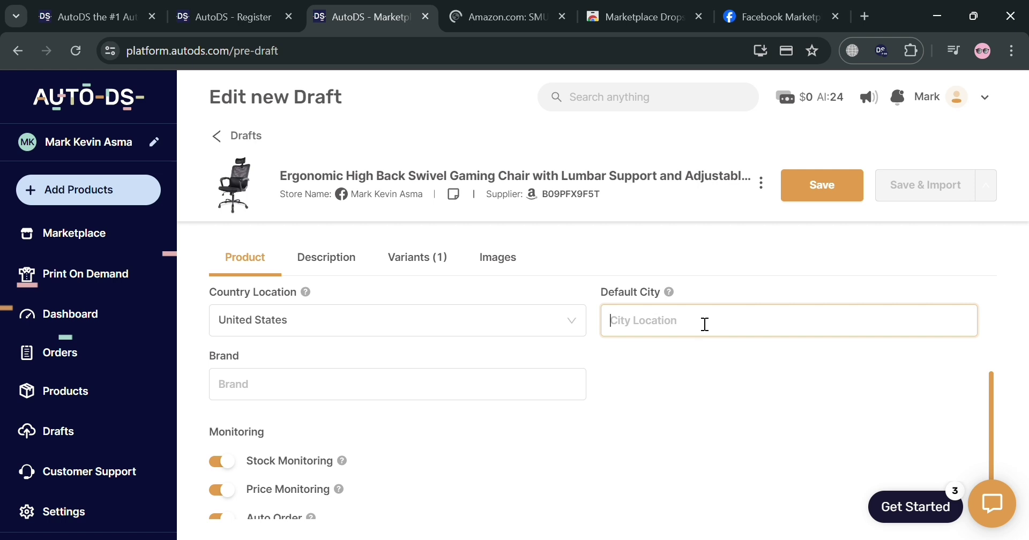
{"action": "type", "text": "New York"}
{"action": "left_click", "coordinate": [818, 375]}
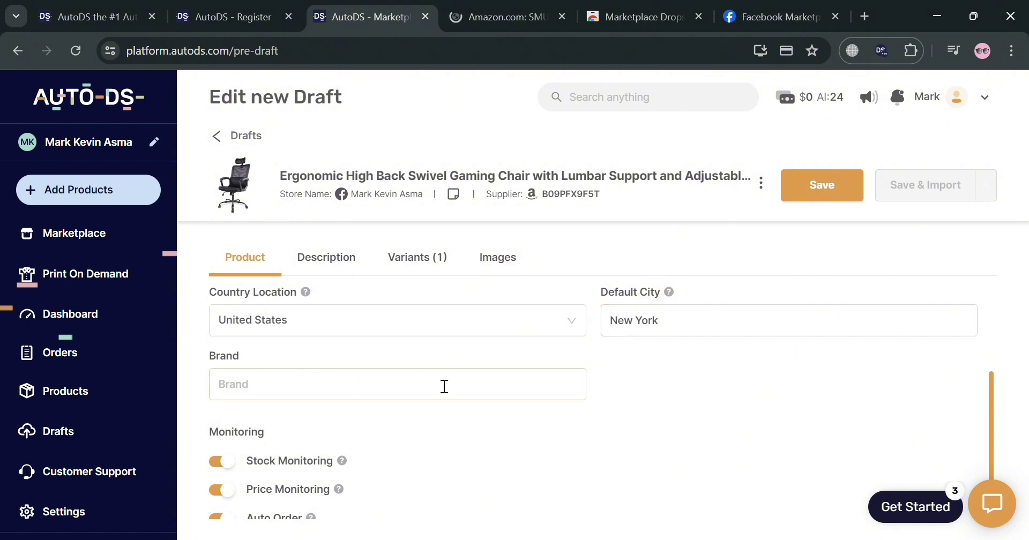
{"action": "scroll", "coordinate": [350, 471], "scroll_direction": "down", "scroll_amount": 1}
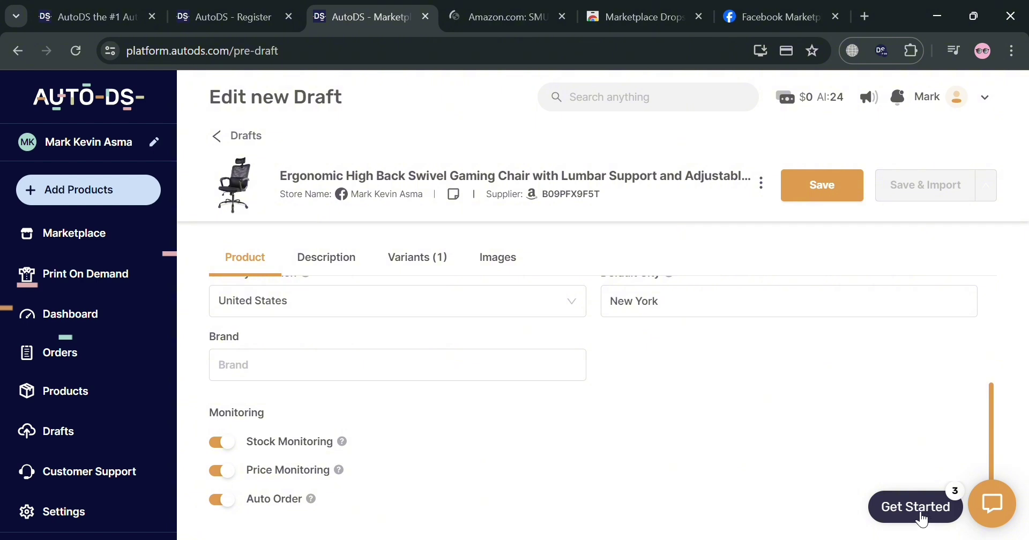
{"action": "scroll", "coordinate": [815, 287], "scroll_direction": "up", "scroll_amount": 3}
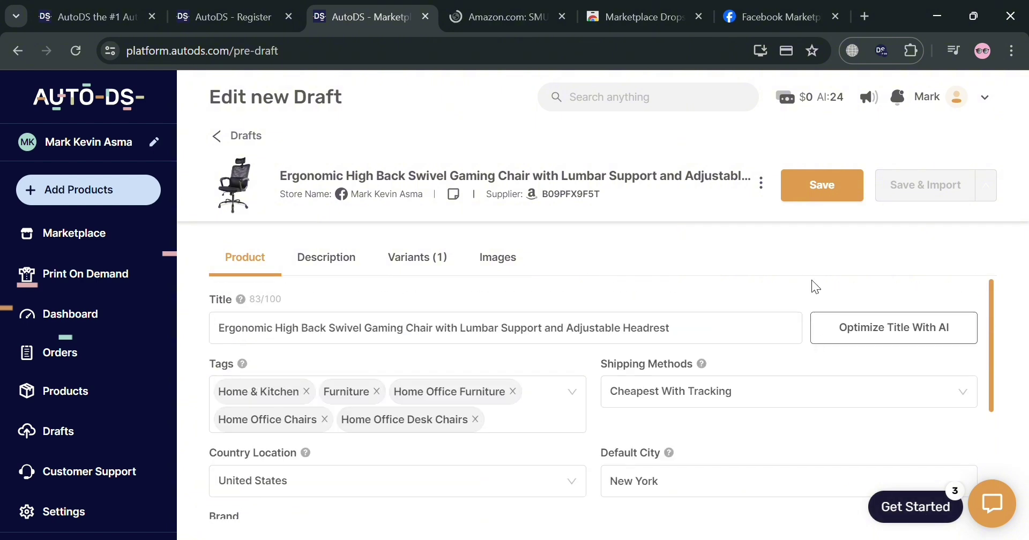
- Compare the draft's single variant with the Amazon chair options, including the $52.24 grey one
{"action": "left_click", "coordinate": [335, 266]}
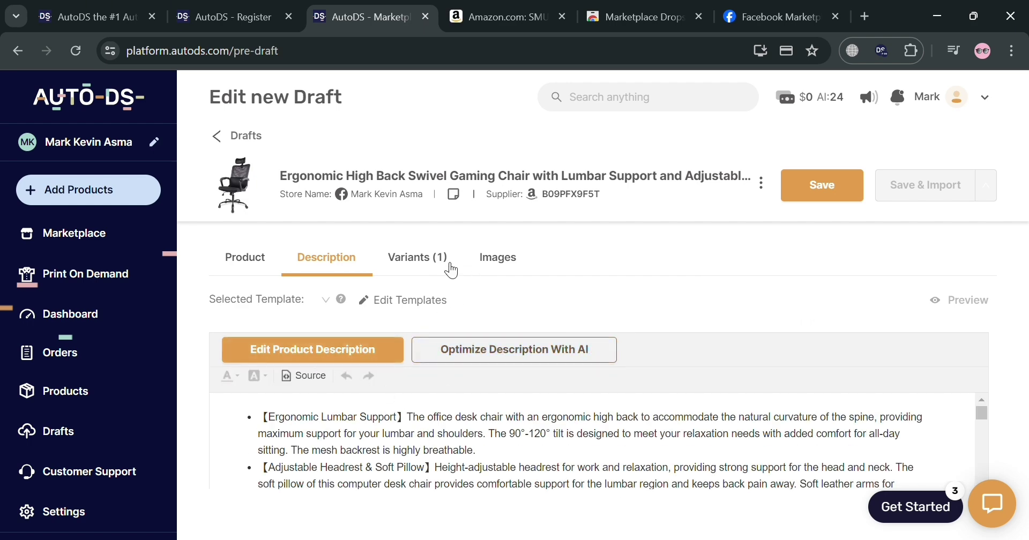
{"action": "left_click", "coordinate": [430, 259]}
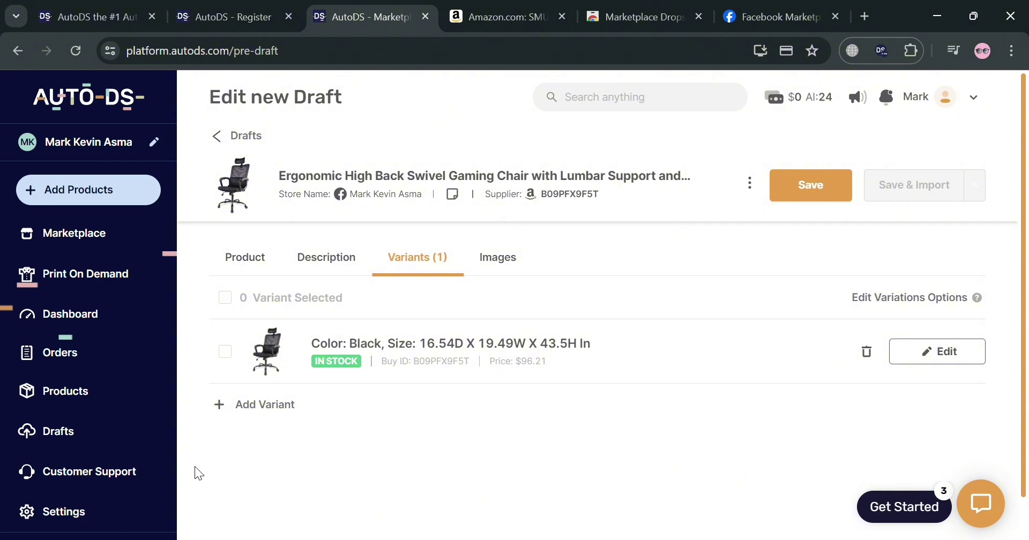
{"action": "left_click", "coordinate": [501, 16]}
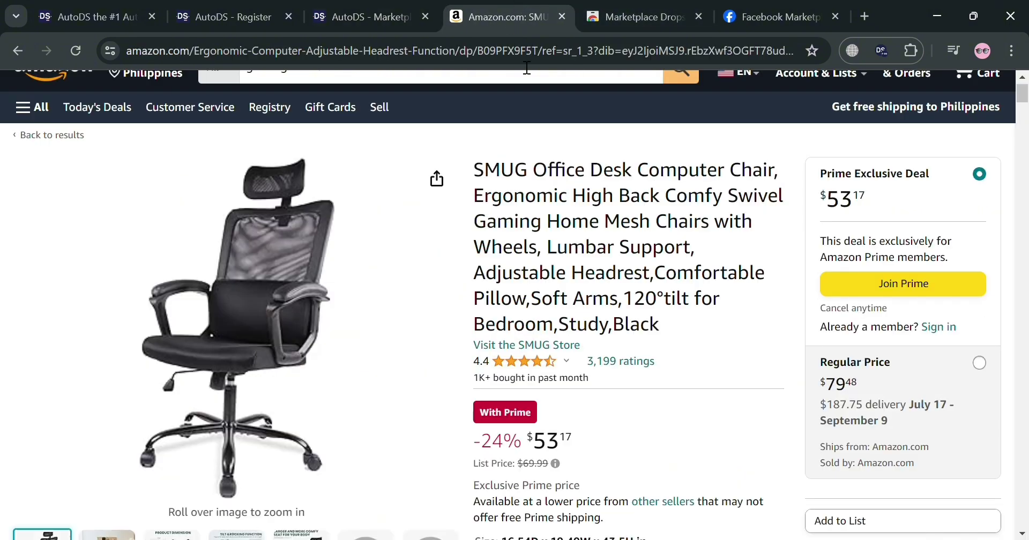
{"action": "scroll", "coordinate": [616, 429], "scroll_direction": "down", "scroll_amount": 8}
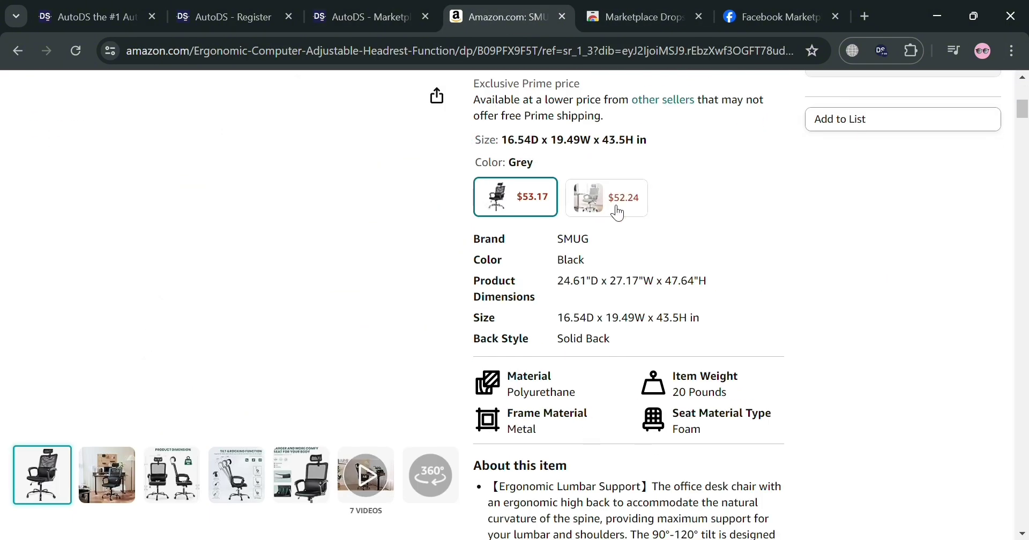
{"action": "left_click", "coordinate": [608, 198]}
{"action": "left_click", "coordinate": [365, 17]}
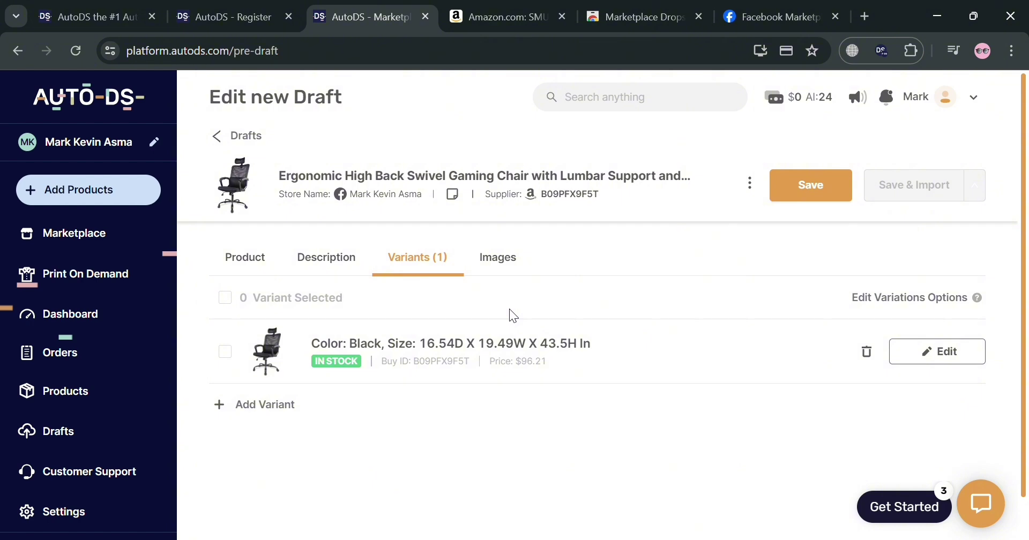
- Check the draft's images, save the chair draft, and move to Facebook Marketplace
{"action": "left_click", "coordinate": [513, 263]}
{"action": "left_click_drag", "start_coordinate": [584, 434], "coordinate": [342, 500]}
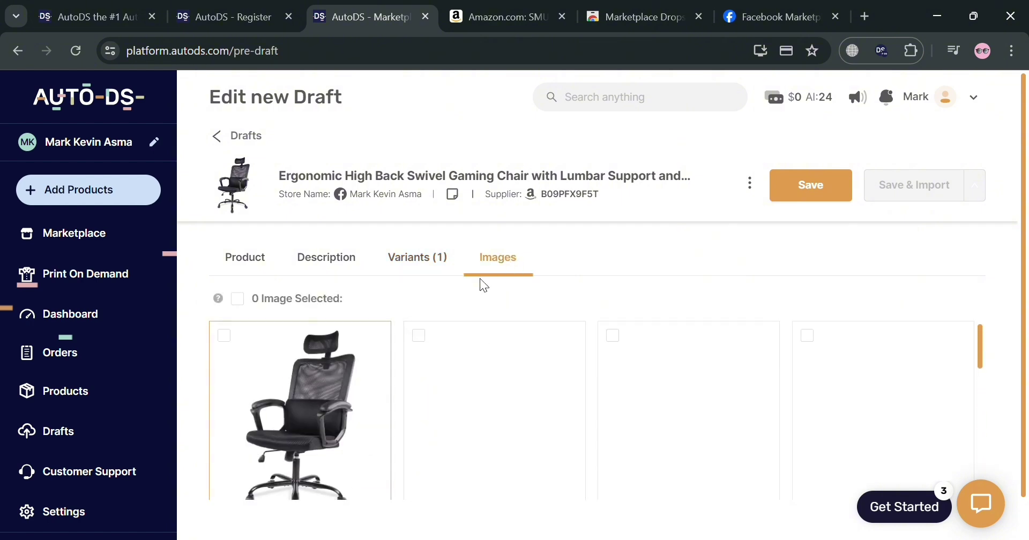
{"action": "left_click", "coordinate": [417, 258]}
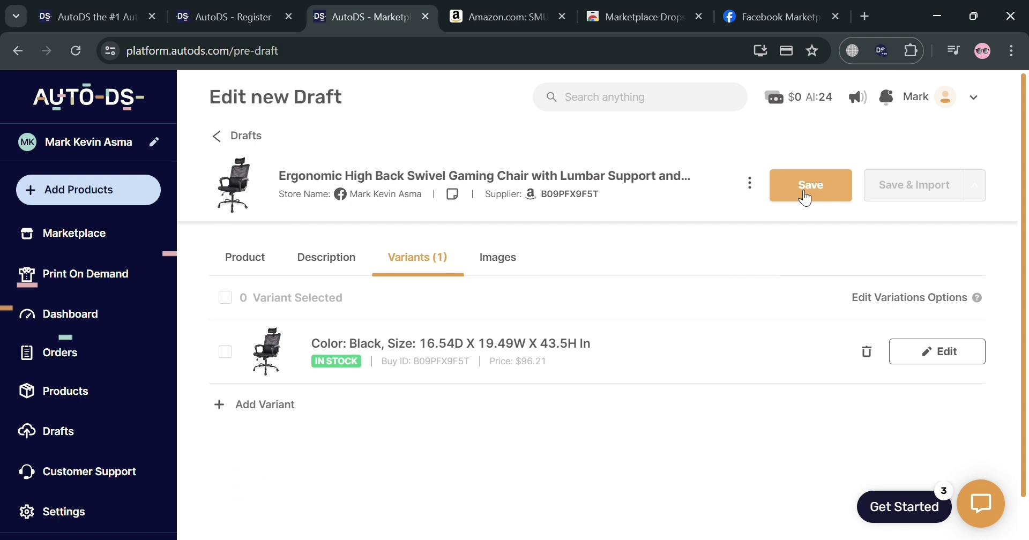
{"action": "left_click", "coordinate": [815, 200]}
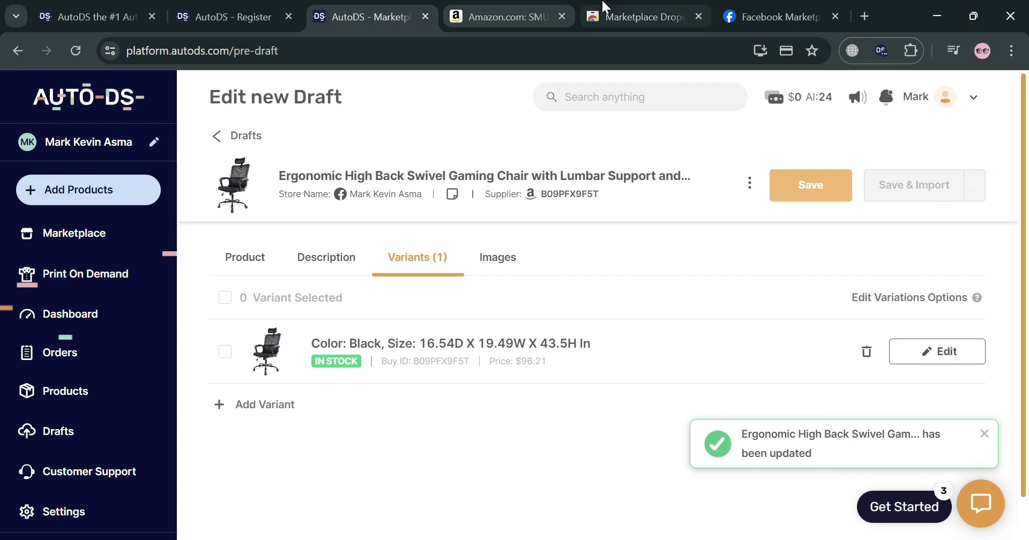
{"action": "left_click", "coordinate": [777, 15]}
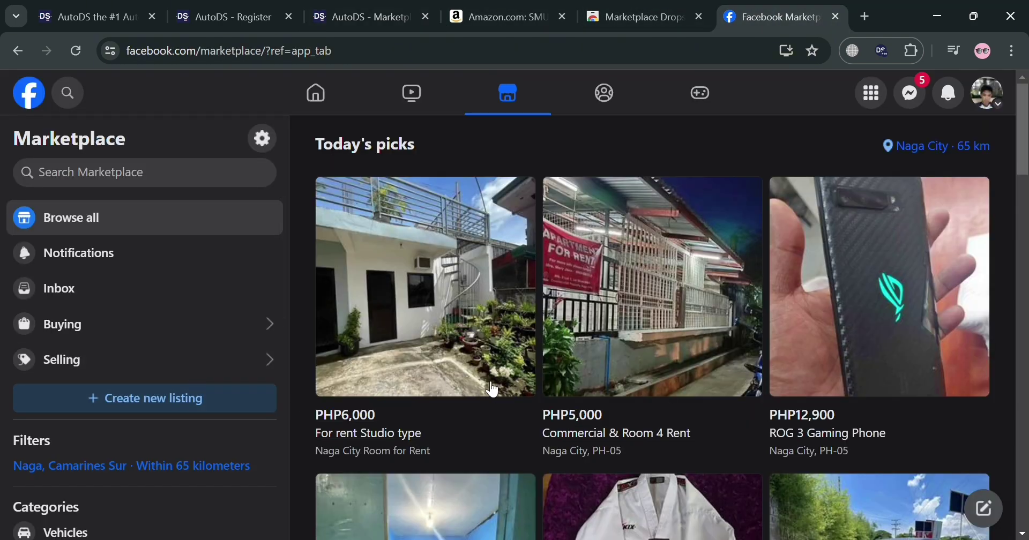
- Open a blank Marketplace item-for-sale form, scroll through it, then return to the Amazon chair page
{"action": "left_click", "coordinate": [206, 406]}
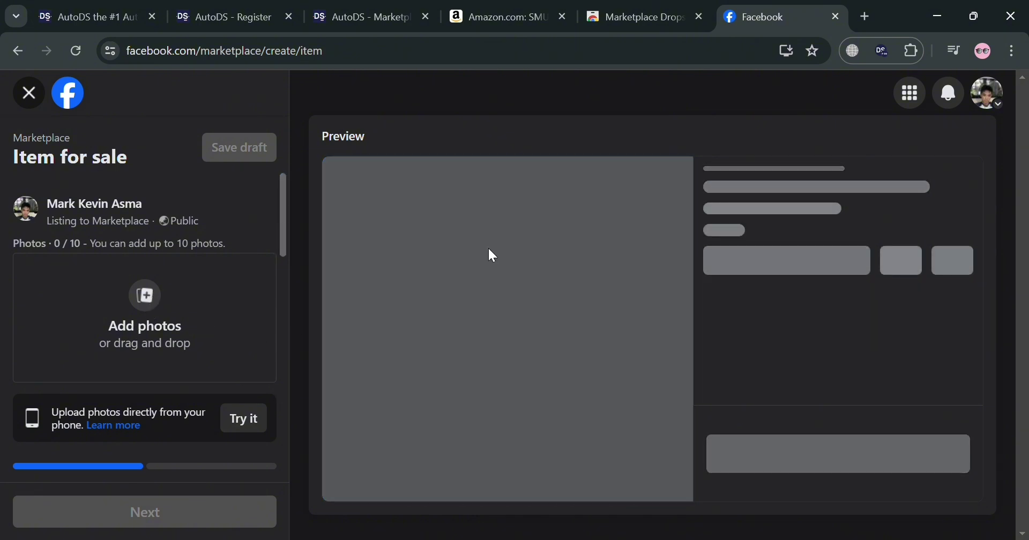
{"action": "scroll", "coordinate": [161, 343], "scroll_direction": "down", "scroll_amount": 4}
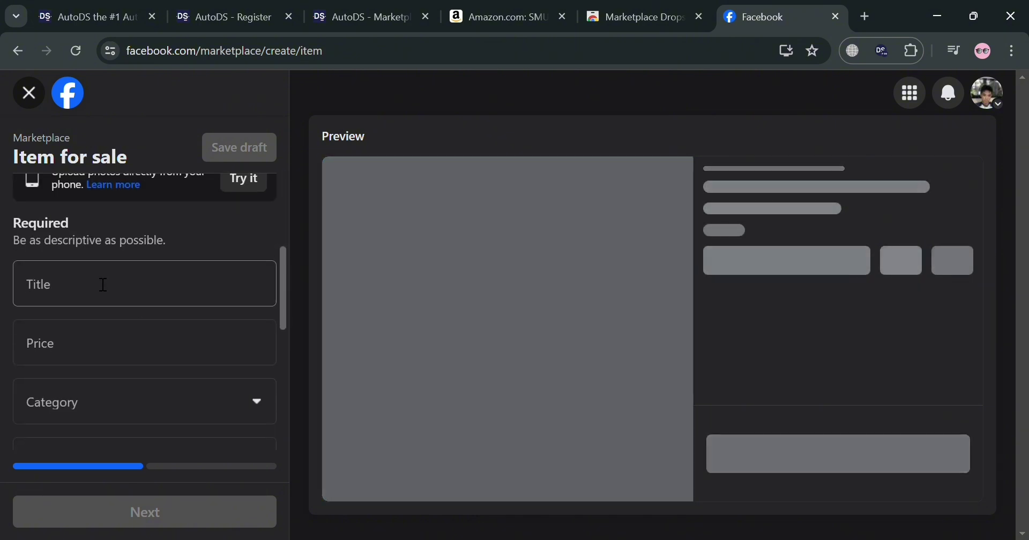
{"action": "scroll", "coordinate": [95, 375], "scroll_direction": "down", "scroll_amount": 2}
{"action": "scroll", "coordinate": [126, 429], "scroll_direction": "down", "scroll_amount": 2}
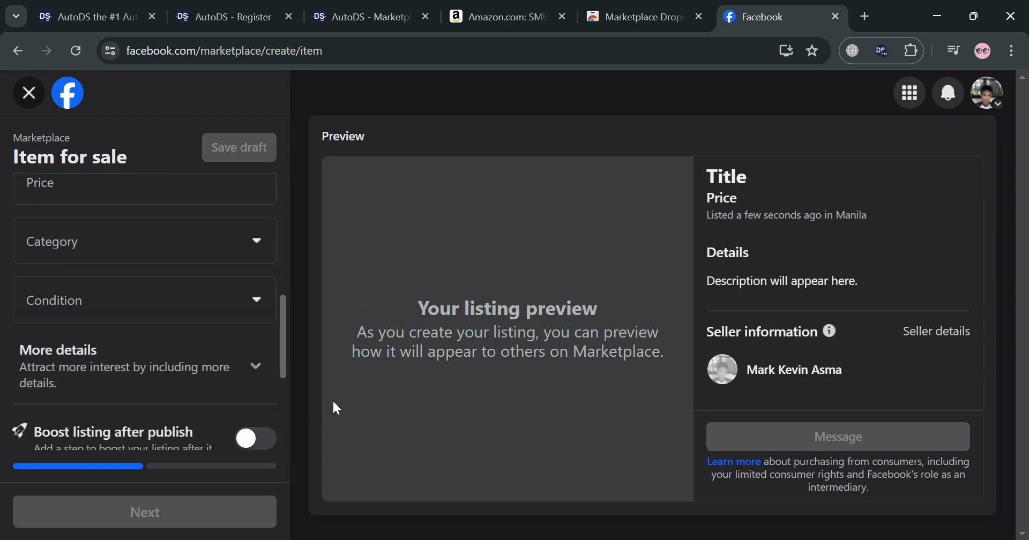
{"action": "scroll", "coordinate": [188, 391], "scroll_direction": "down", "scroll_amount": 4}
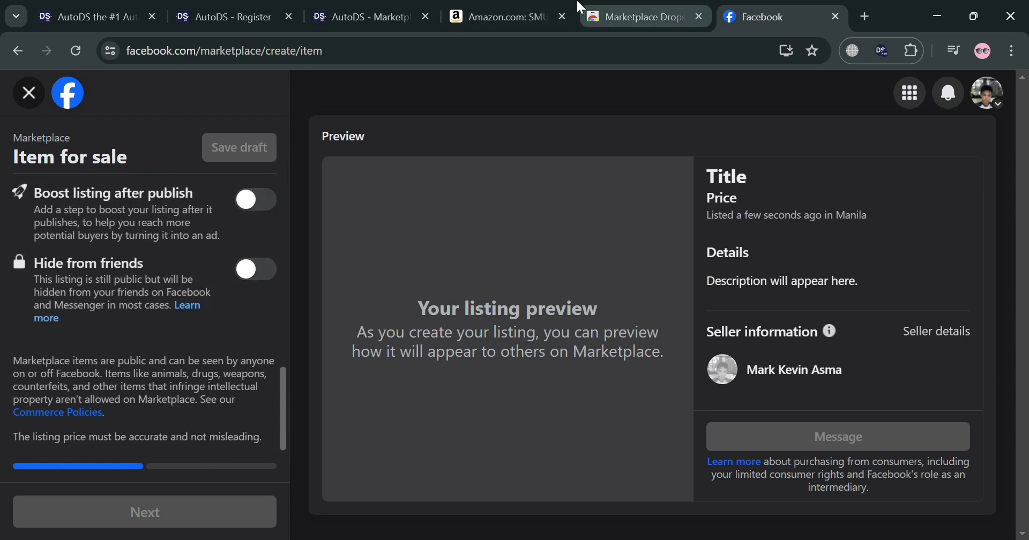
{"action": "left_click", "coordinate": [536, 19]}
{"action": "scroll", "coordinate": [556, 285], "scroll_direction": "up", "scroll_amount": 8}
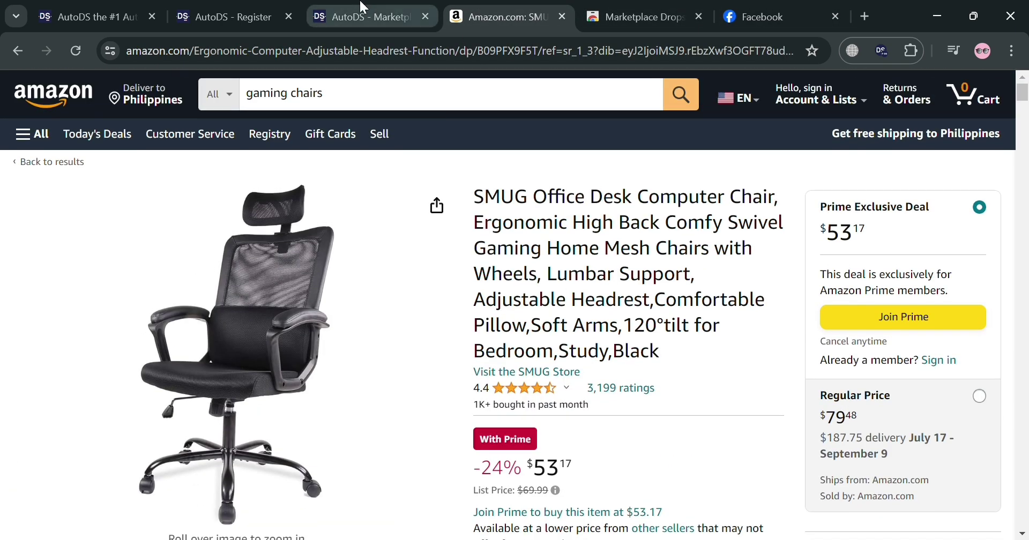
- Look over the chair draft's Product and Description tabs, then go to the Products page
{"action": "left_click", "coordinate": [365, 16]}
{"action": "left_click", "coordinate": [264, 260]}
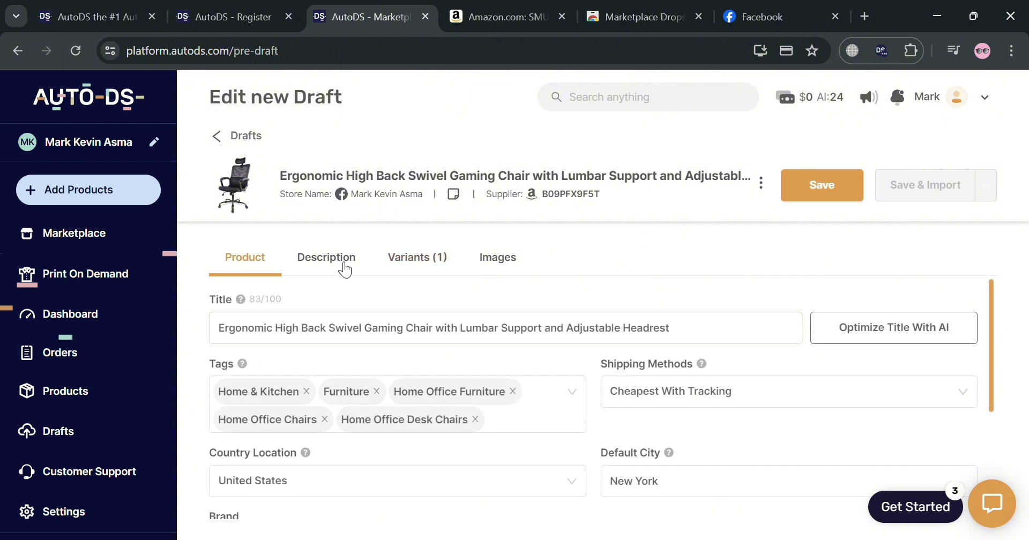
{"action": "left_click", "coordinate": [345, 269]}
{"action": "left_click", "coordinate": [737, 17]}
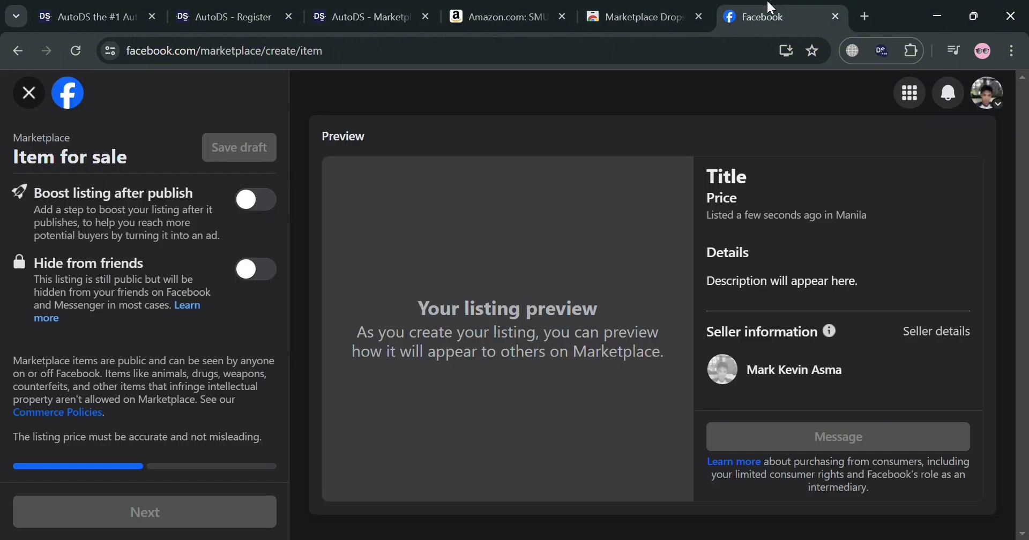
{"action": "left_click", "coordinate": [376, 8]}
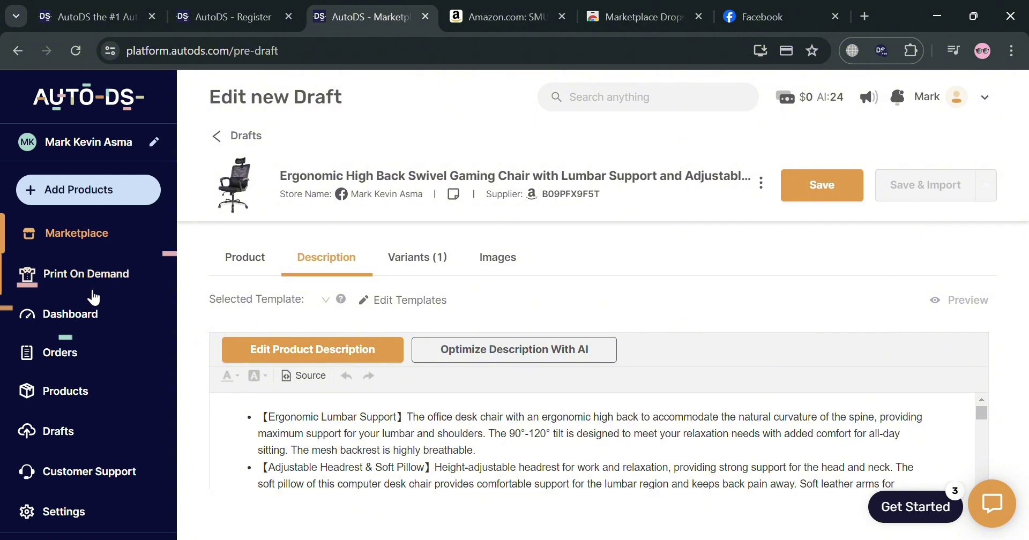
{"action": "left_click", "coordinate": [122, 393]}
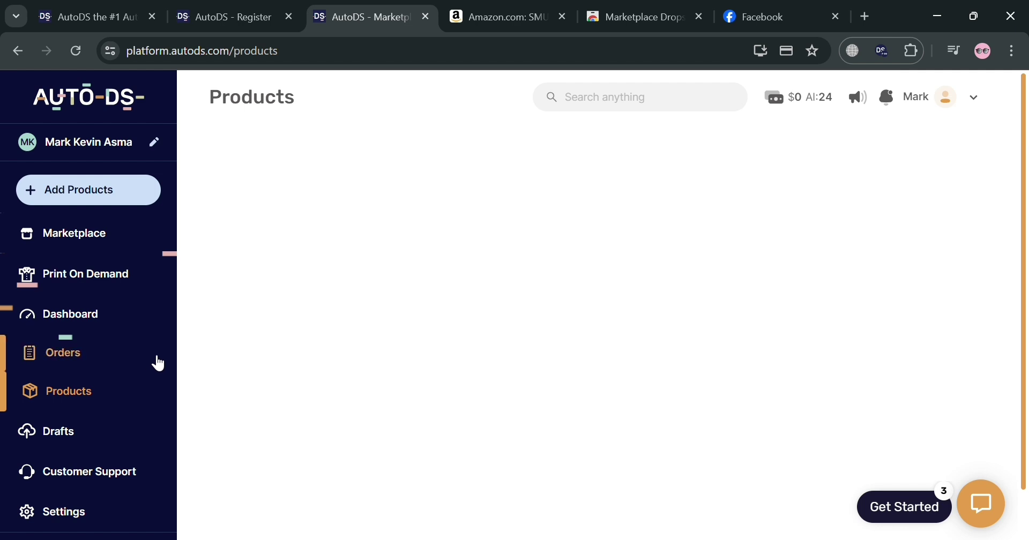
- Open the empty Orders page and scroll the sidebar to see its remaining items
{"action": "left_click", "coordinate": [124, 367]}
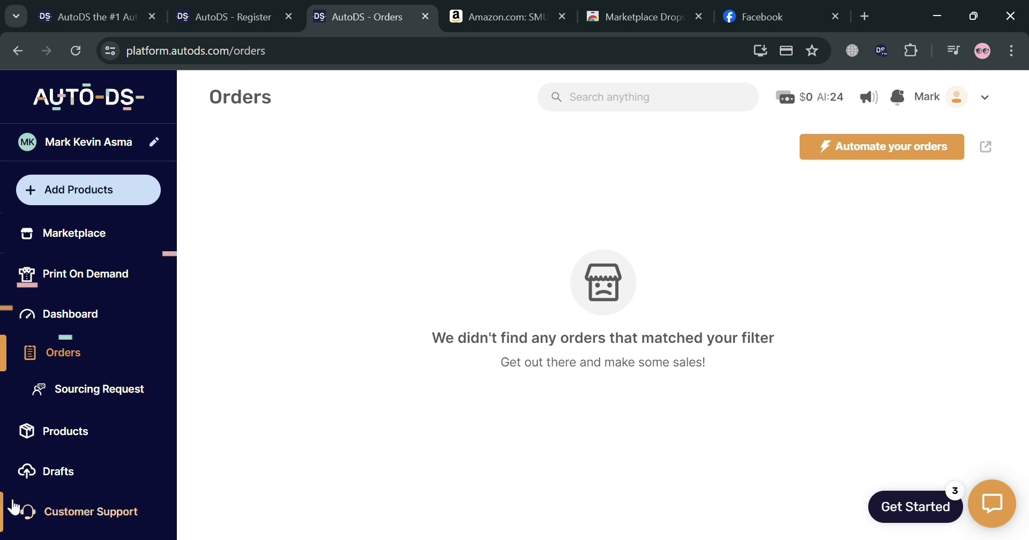
{"action": "scroll", "coordinate": [104, 447], "scroll_direction": "down", "scroll_amount": 2}
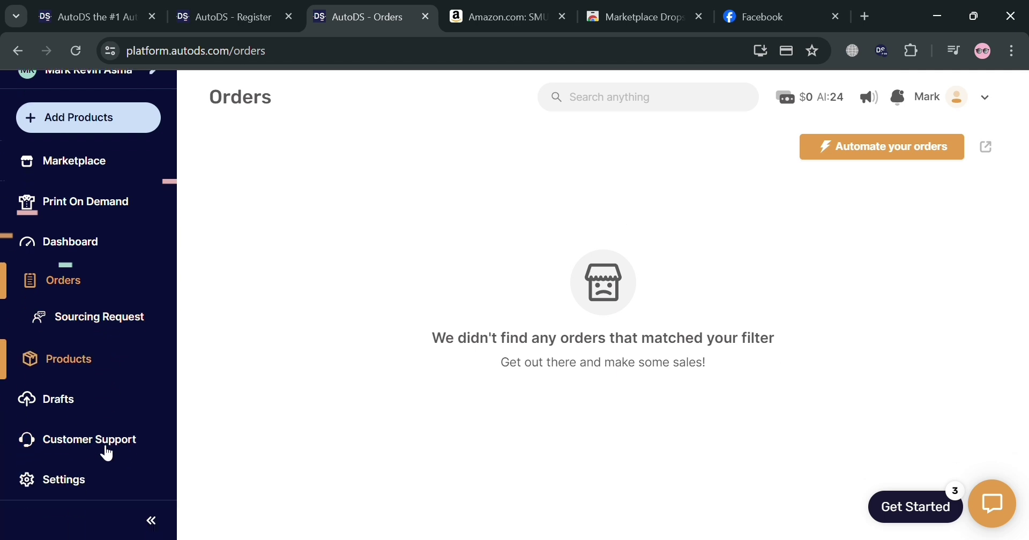
{"action": "scroll", "coordinate": [54, 396], "scroll_direction": "up", "scroll_amount": 2}
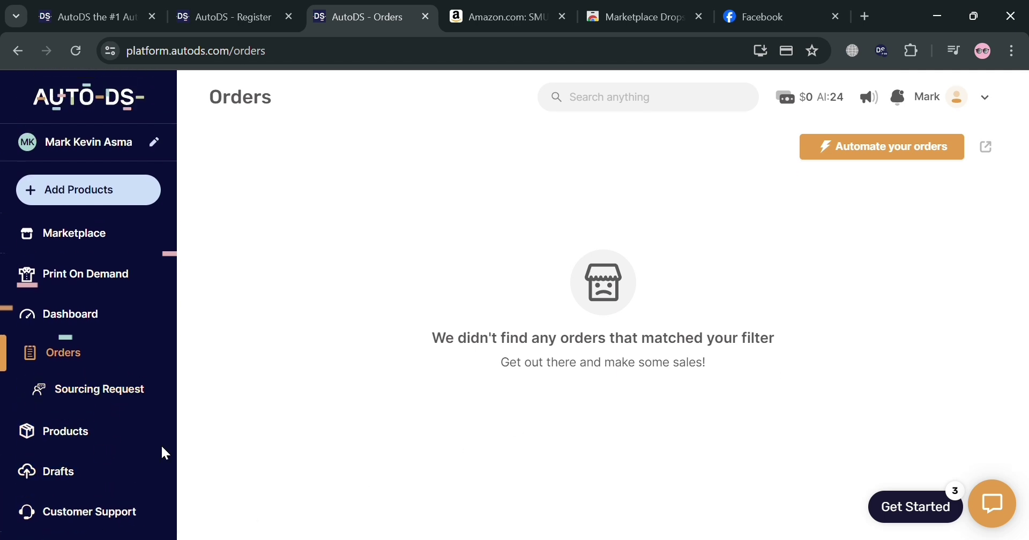
{"action": "scroll", "coordinate": [75, 478], "scroll_direction": "down", "scroll_amount": 2}
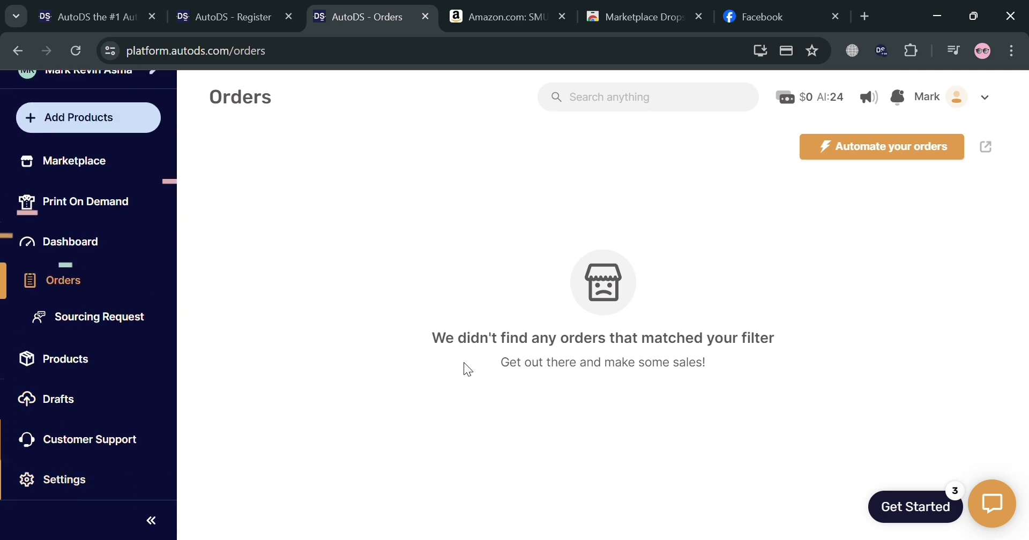